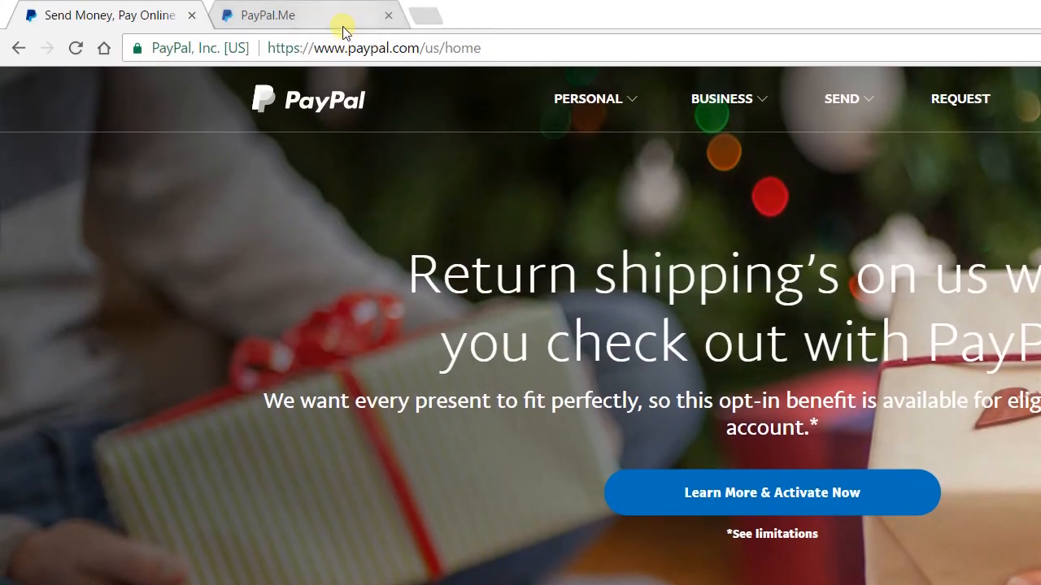
Step: Start a $5 USD payment on the Paparazzi business's PayPal.Me page
{"action": "left_click", "coordinate": [342, 24]}
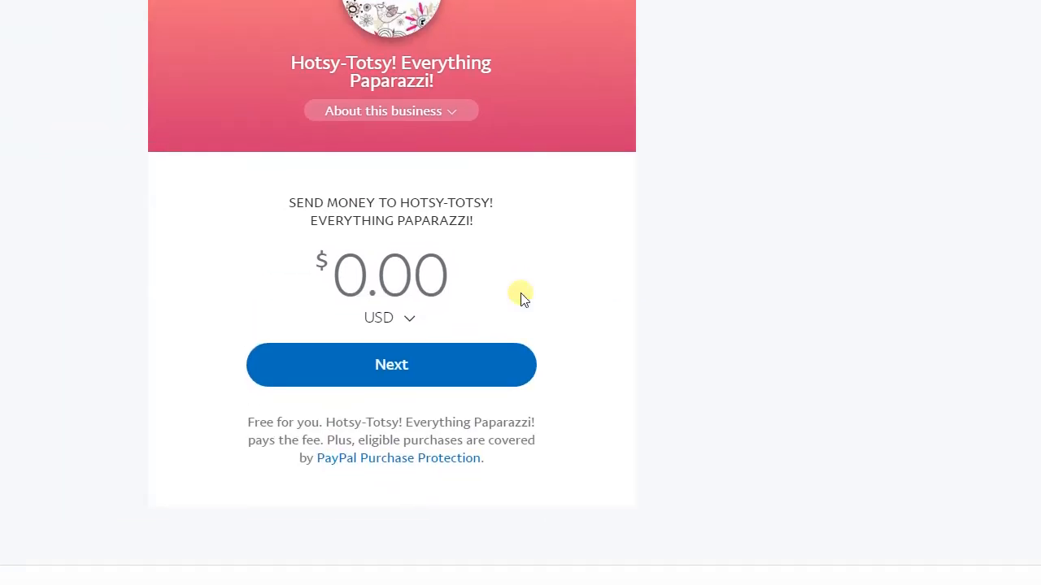
{"action": "left_click", "coordinate": [362, 282]}
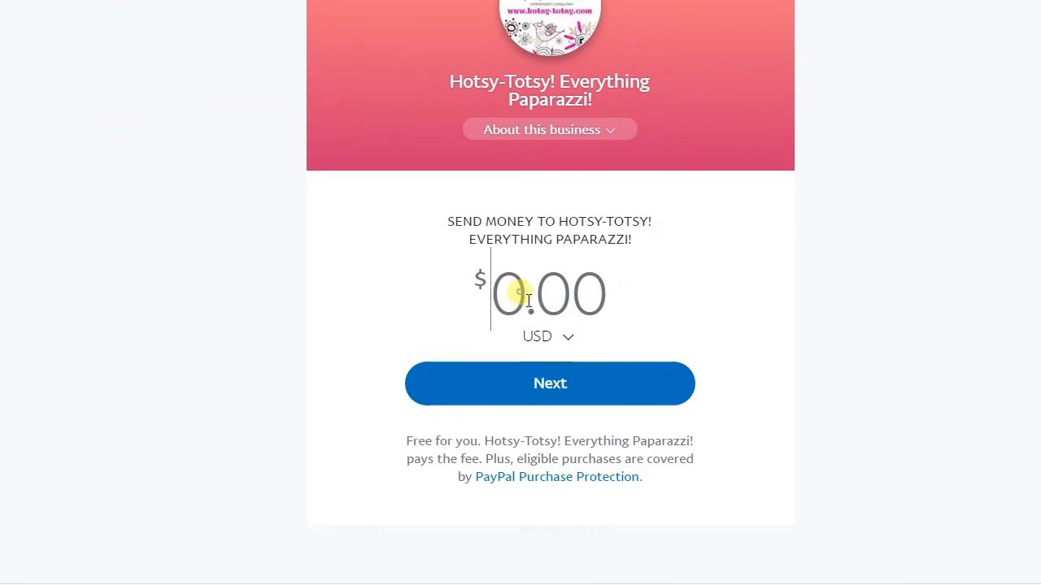
{"action": "type", "text": "5"}
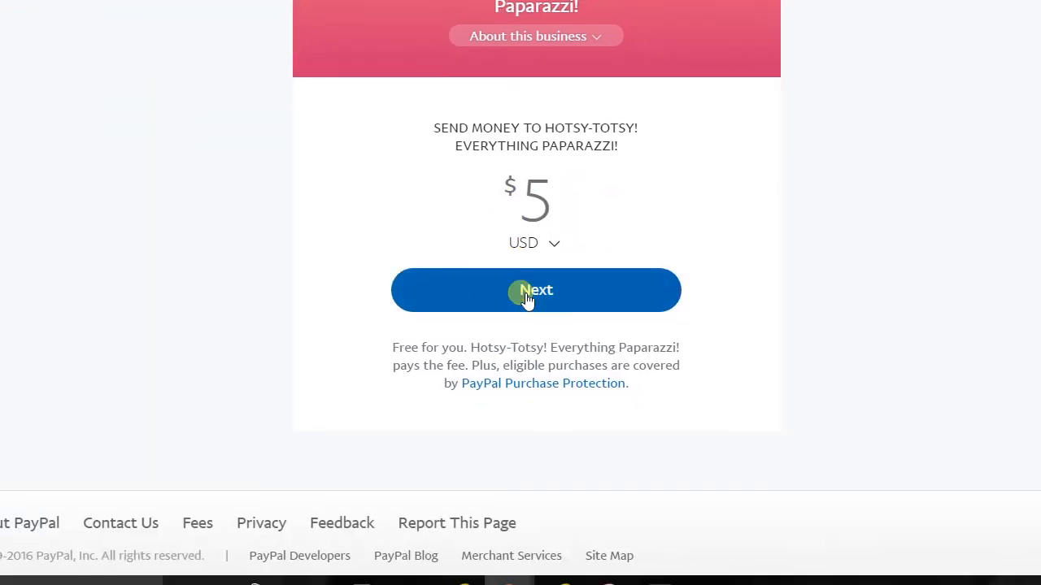
{"action": "left_click", "coordinate": [545, 398]}
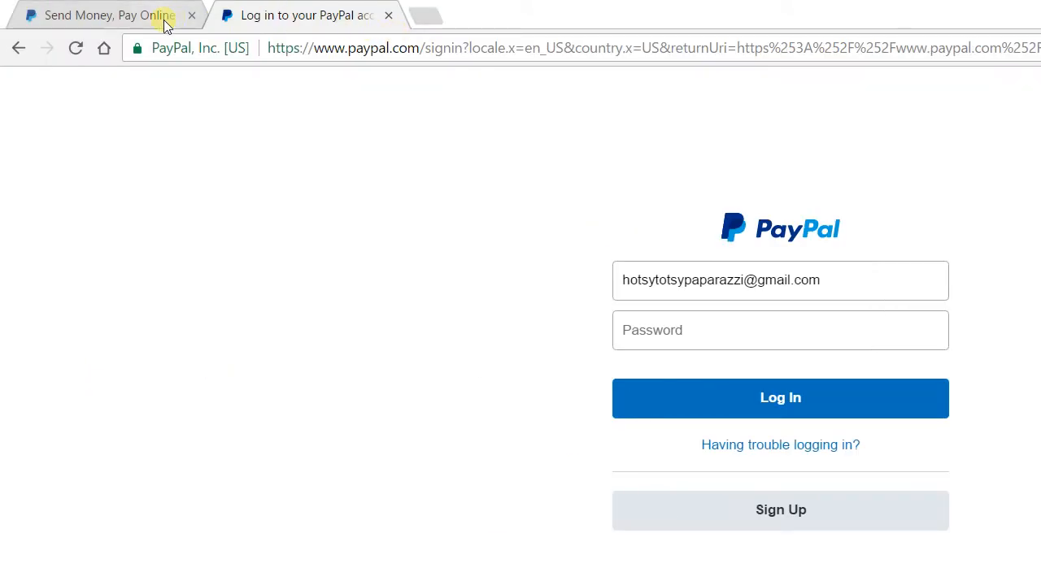
Step: Switch back to the 'Send Money, Pay Online' PayPal home page tab
{"action": "left_click", "coordinate": [155, 15]}
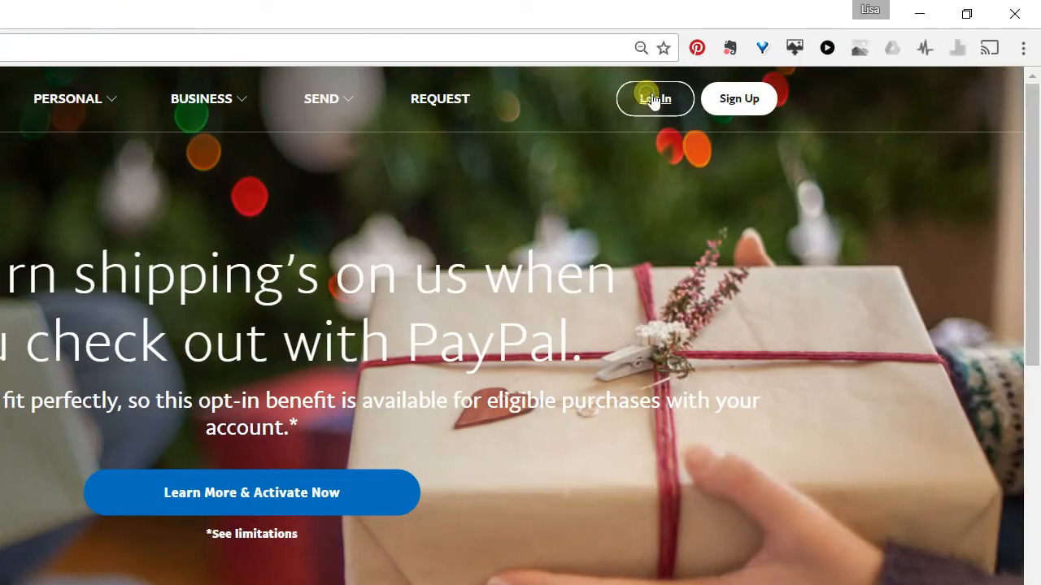
Step: Log in with a different account's email and password to reach its $0.00 overview
{"action": "left_click", "coordinate": [653, 99]}
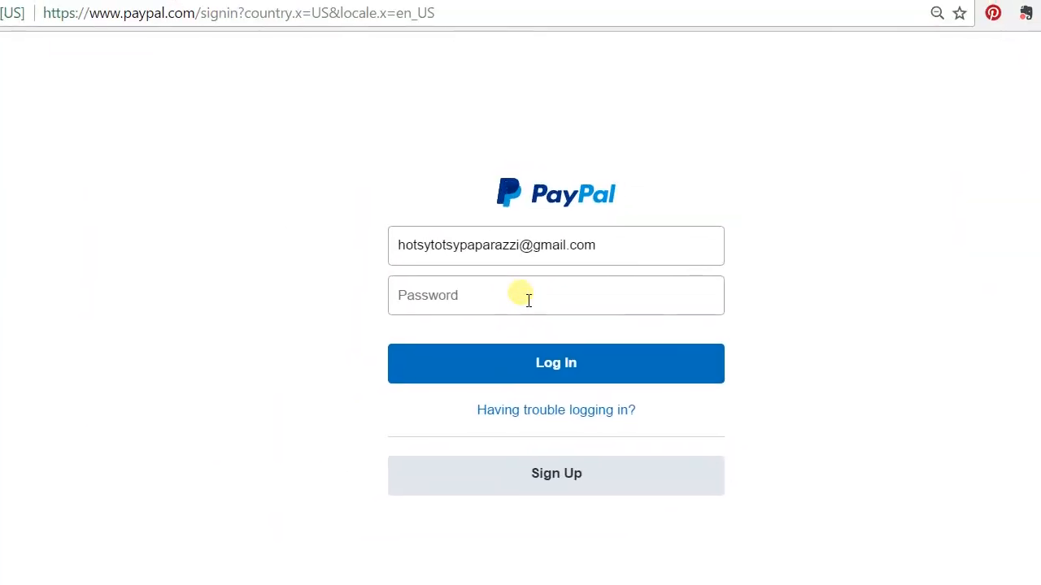
{"action": "left_click_drag", "start_coordinate": [528, 283], "coordinate": [357, 283]}
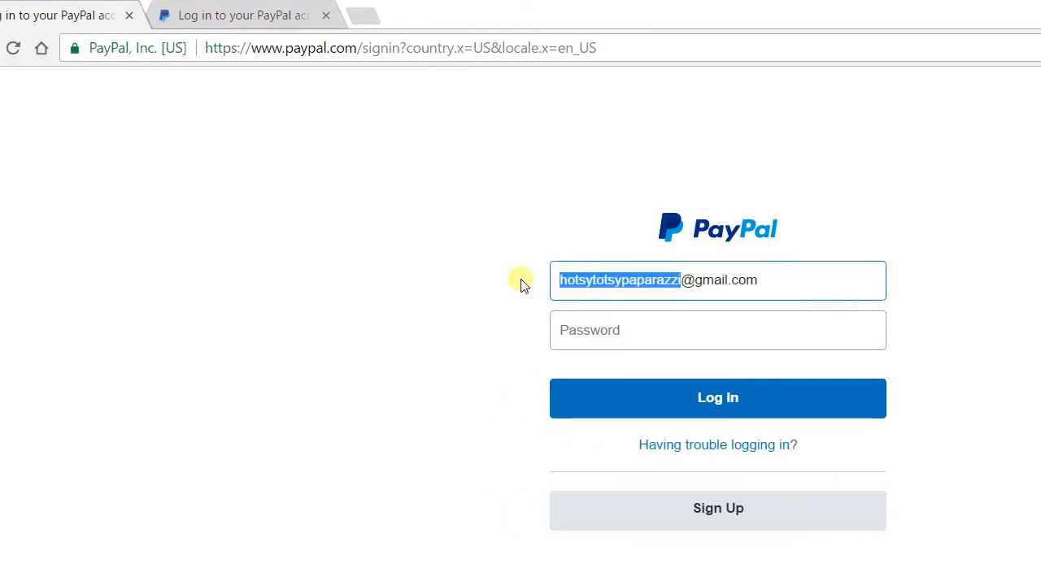
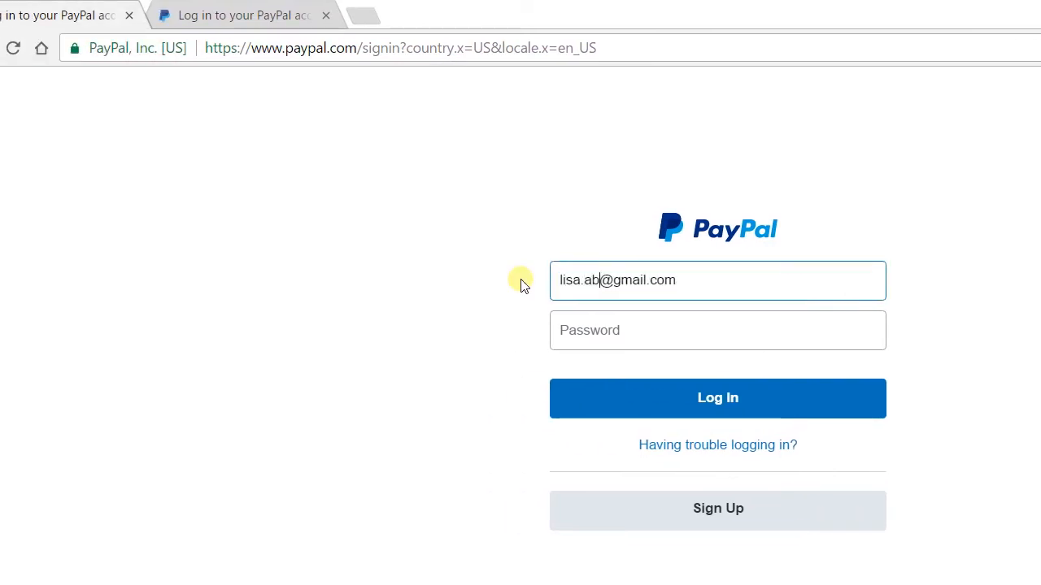
{"action": "key", "text": "Tab"}
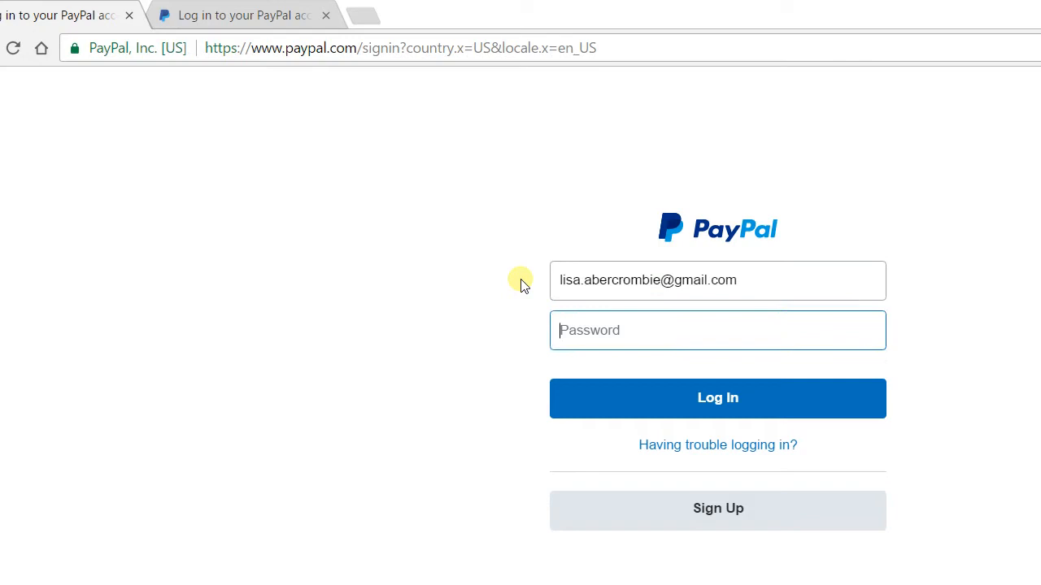
{"action": "type", "text": "******"}
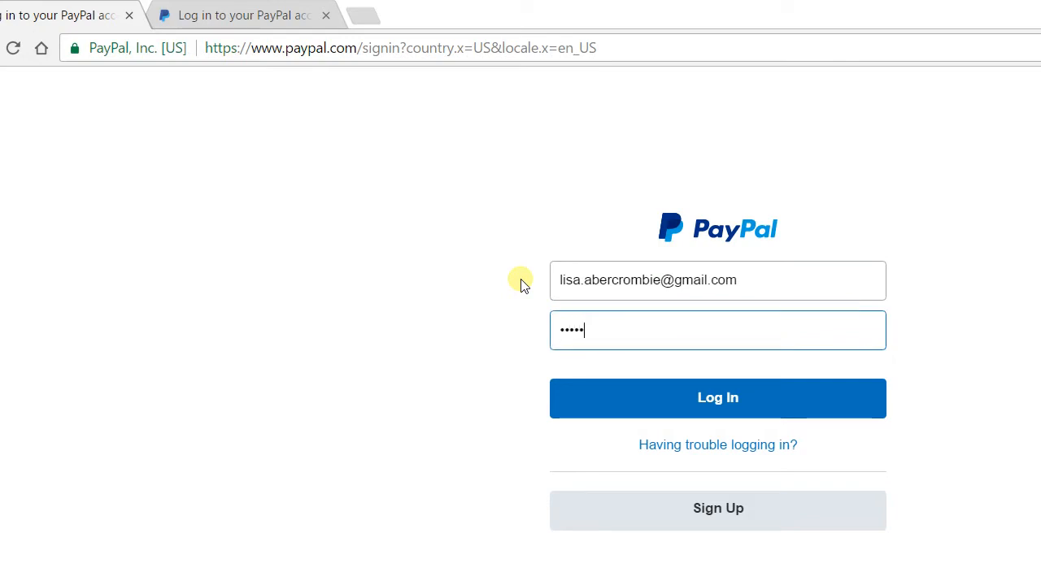
{"action": "type", "text": "*****"}
{"action": "key", "text": "Return"}
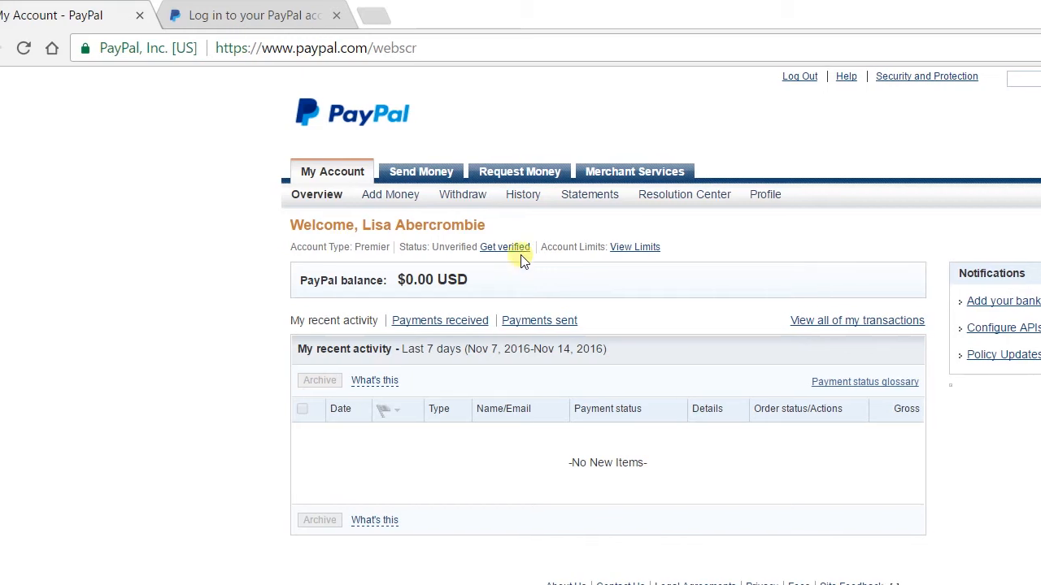
Step: Open the Profile's selling tools and scroll down to the shipping settings
{"action": "mouse_move", "coordinate": [756, 194]}
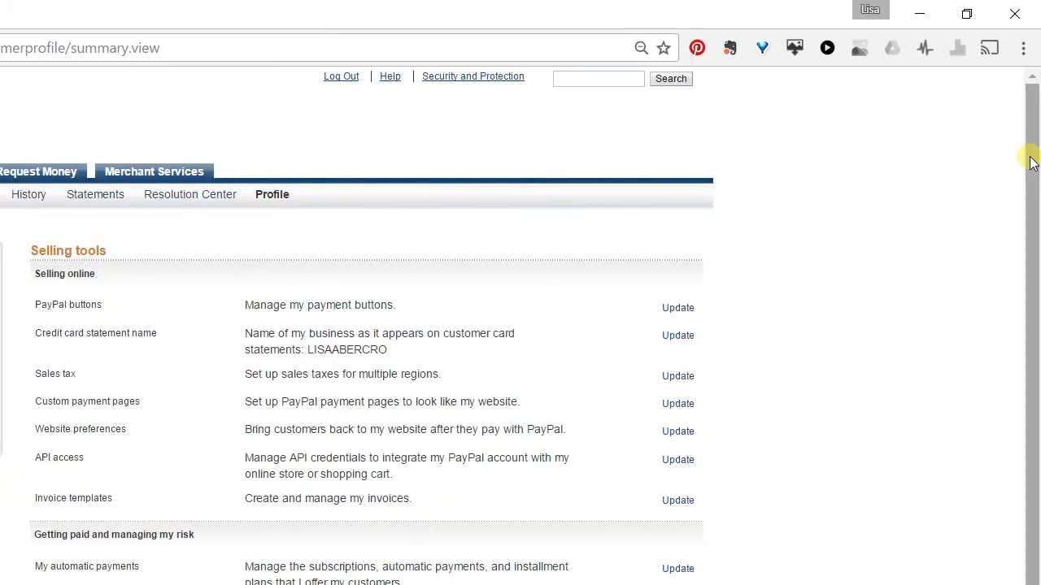
{"action": "left_click_drag", "start_coordinate": [1030, 158], "coordinate": [1026, 332]}
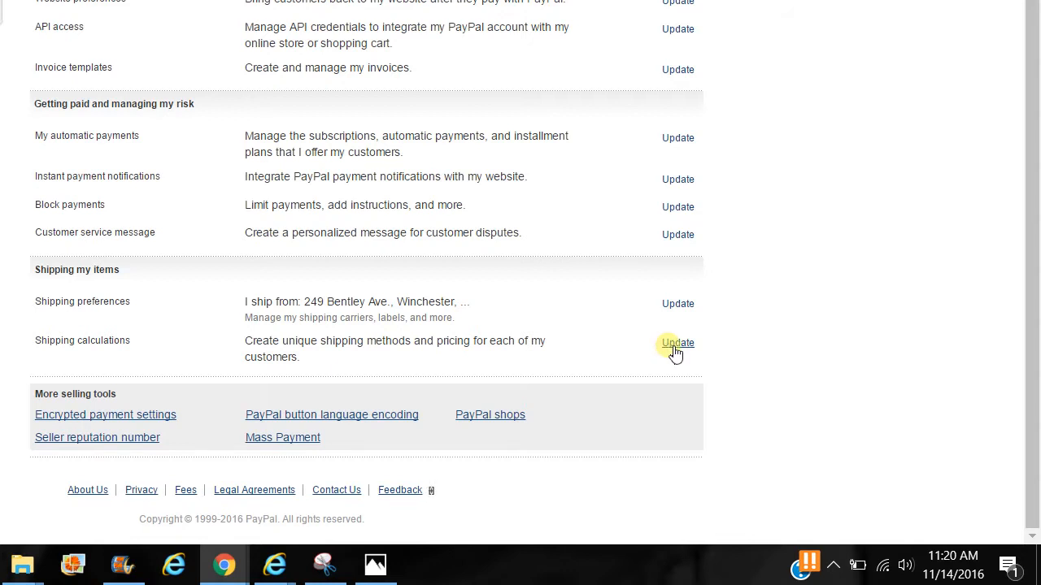
Step: Add another domestic shipping method in Shipping calculations, shipping to All States and Territories
{"action": "left_click", "coordinate": [674, 345]}
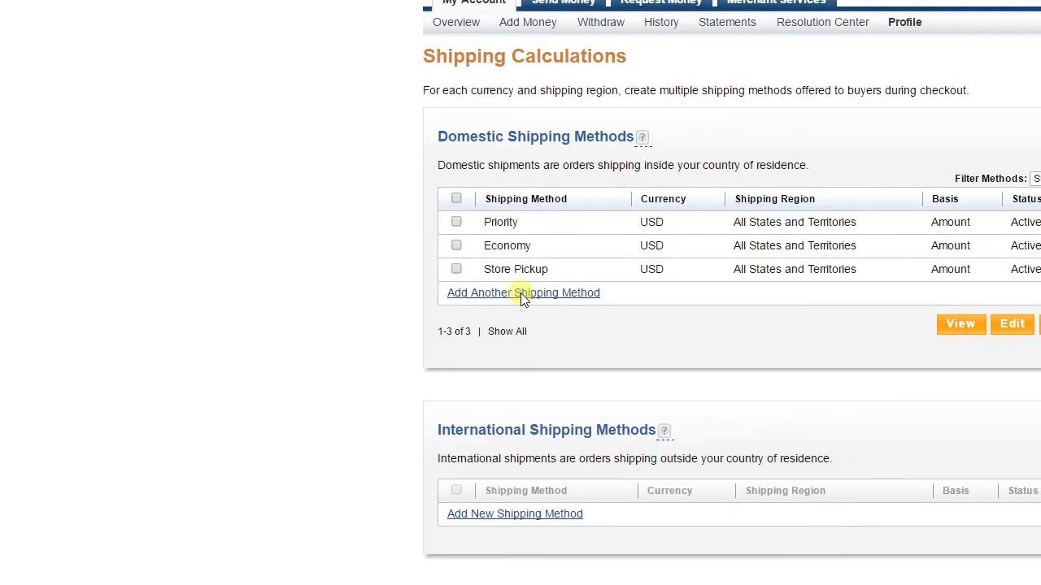
{"action": "left_click", "coordinate": [520, 293]}
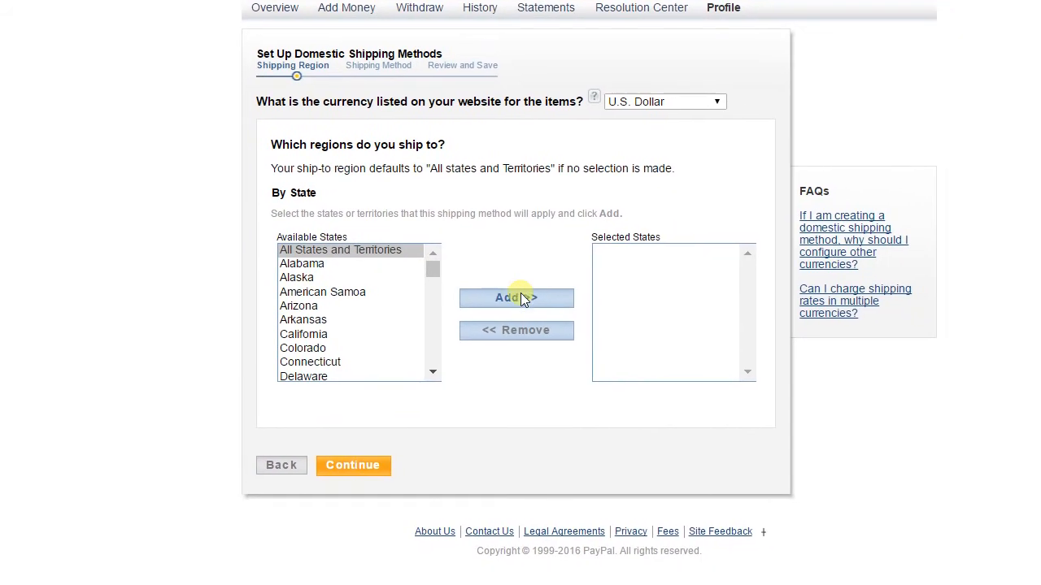
{"action": "left_click", "coordinate": [686, 348]}
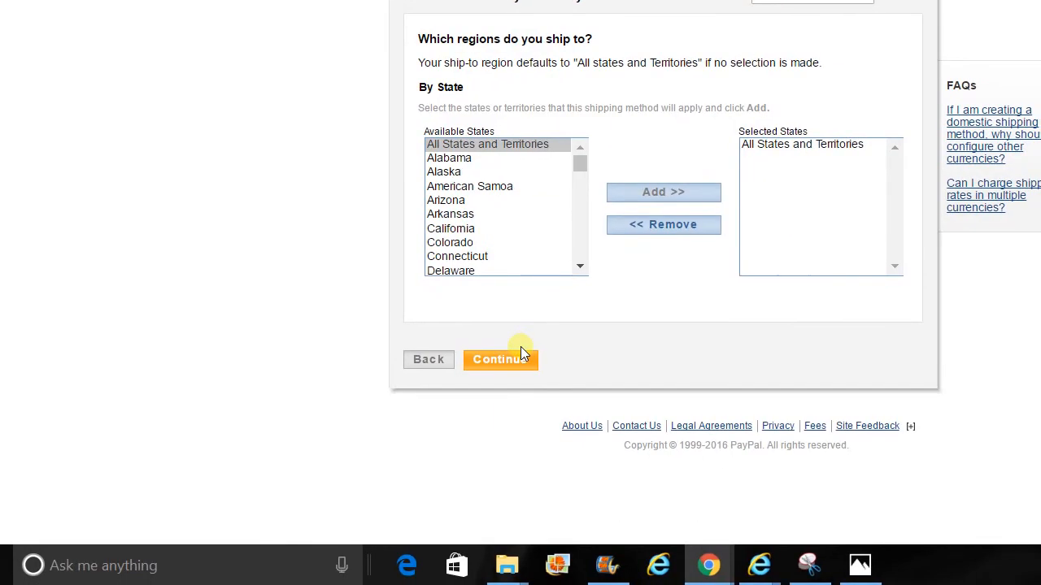
Step: Continue to the method step and name the shipping method Priority
{"action": "left_click", "coordinate": [522, 358]}
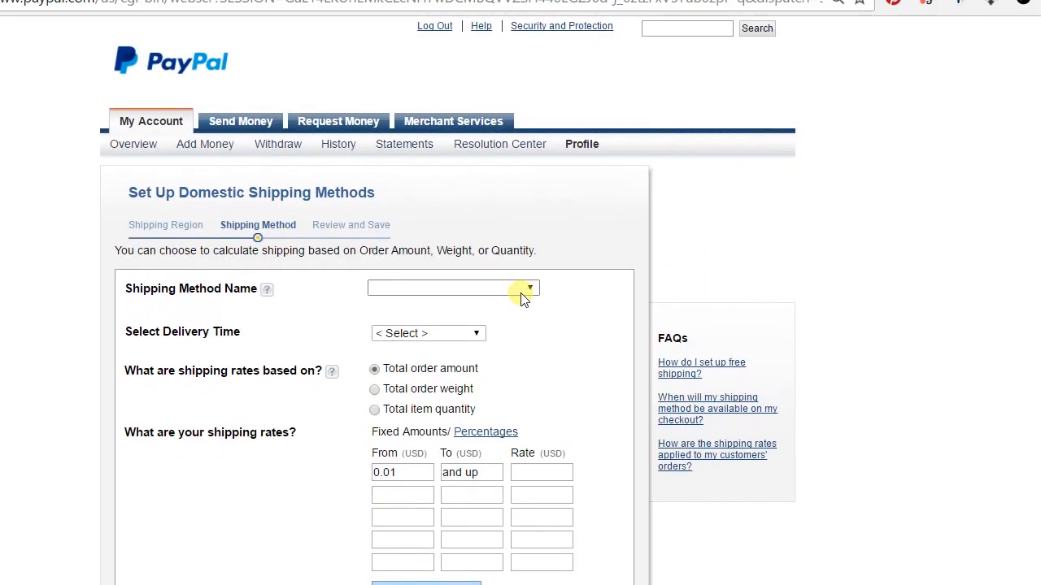
{"action": "left_click", "coordinate": [523, 292]}
{"action": "scroll", "coordinate": [522, 298], "scroll_direction": "down", "scroll_amount": 5}
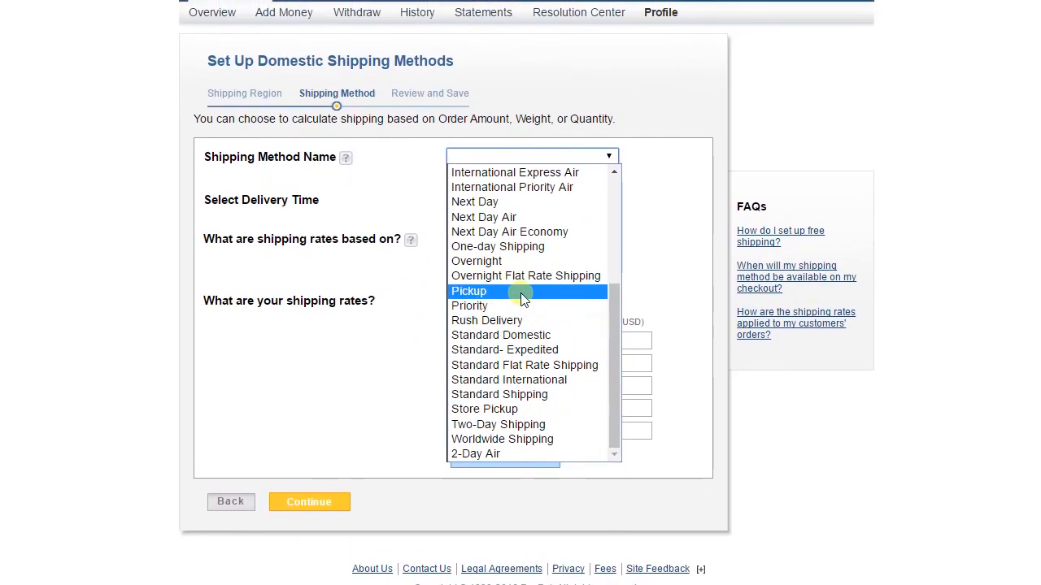
{"action": "left_click", "coordinate": [523, 305]}
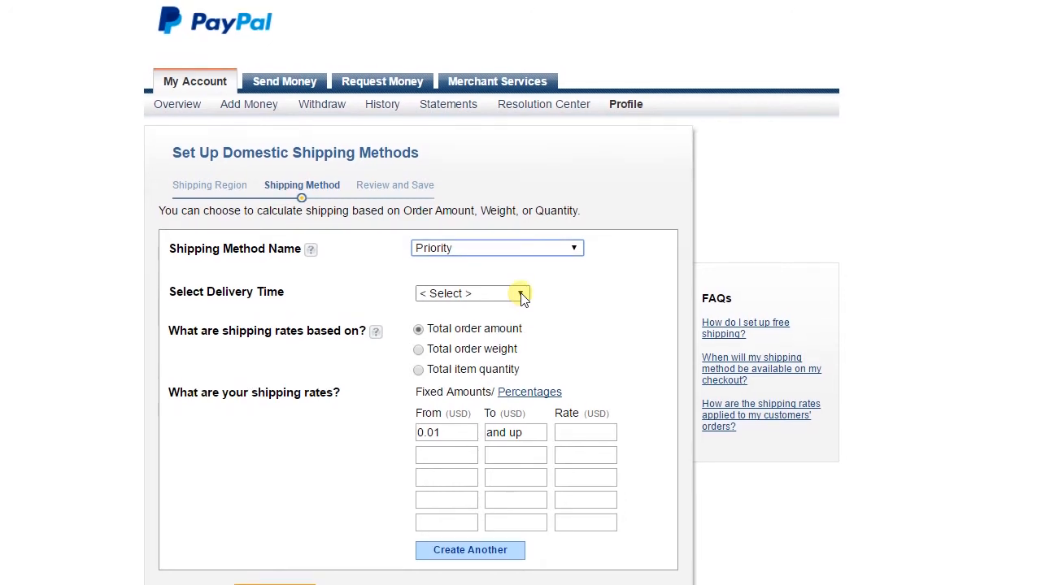
{"action": "left_click", "coordinate": [521, 293]}
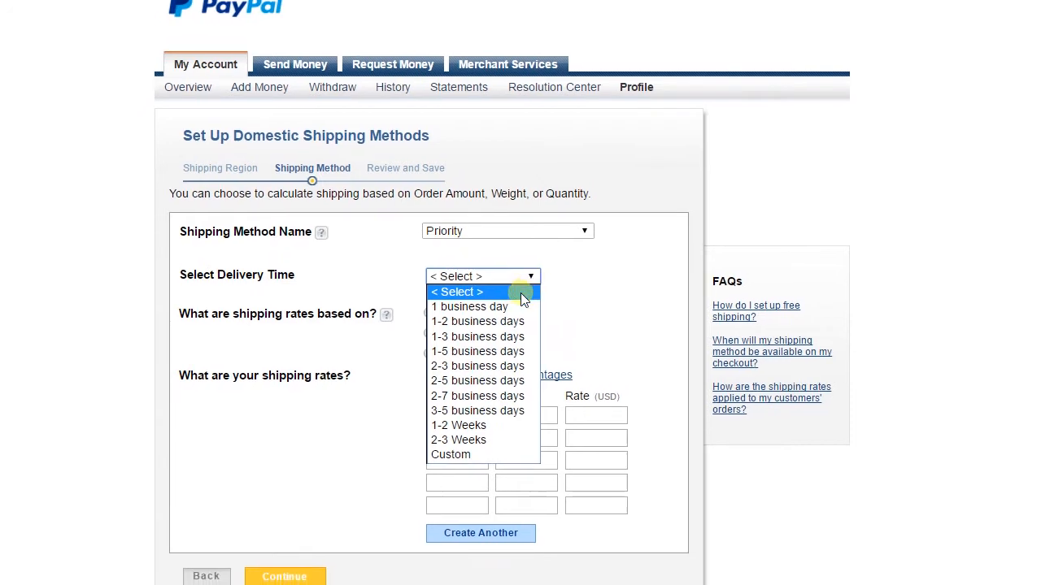
Step: Give Priority 1-5 business days delivery and a $6.00 rate, then begin another method
{"action": "left_click", "coordinate": [521, 299]}
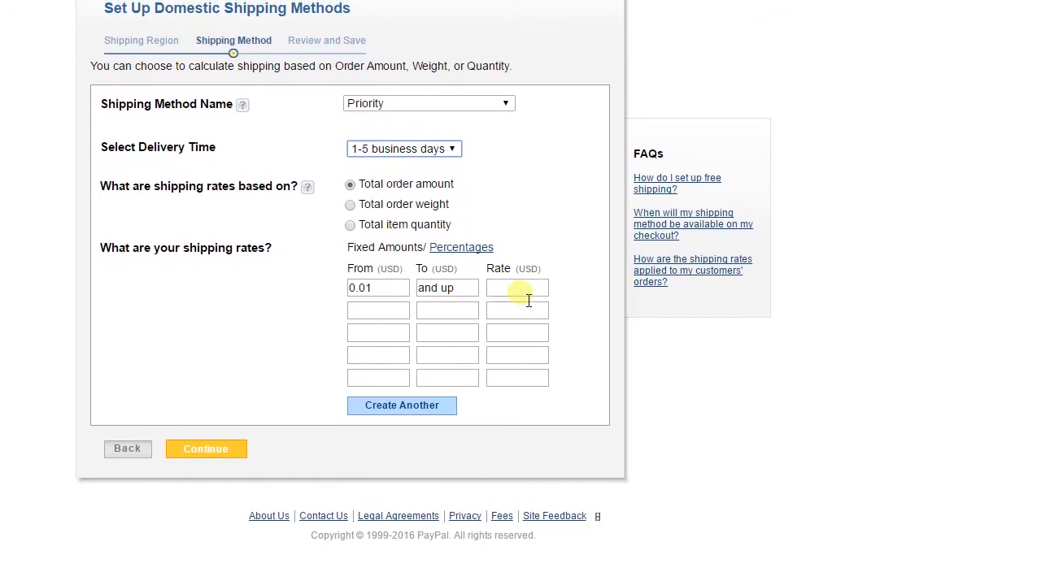
{"action": "left_click", "coordinate": [530, 297]}
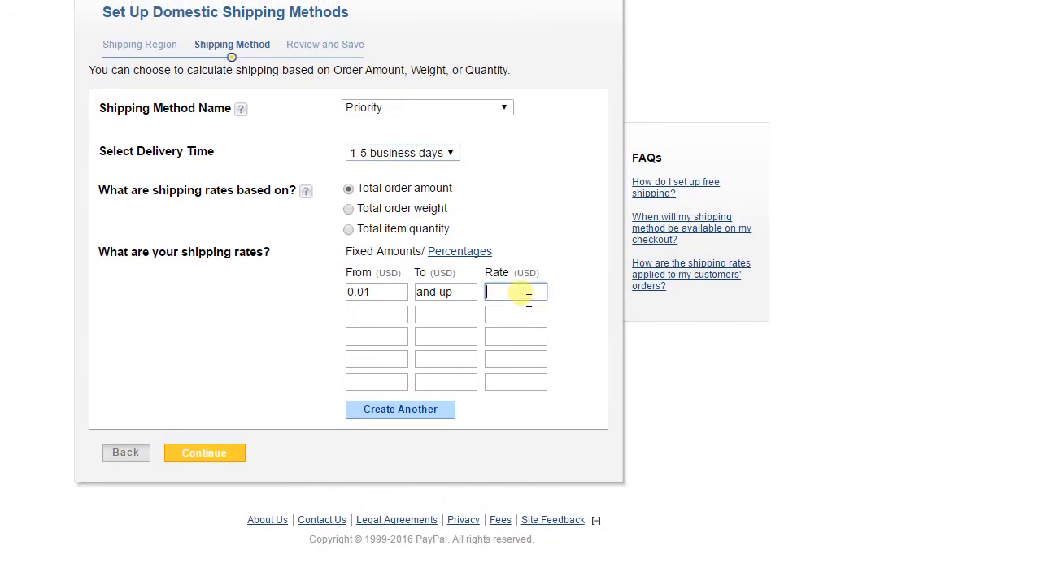
{"action": "type", "text": "$.600"}
{"action": "key", "text": "BackSpace"}
{"action": "key", "text": "BackSpace"}
{"action": "key", "text": "BackSpace"}
{"action": "key", "text": "BackSpace"}
{"action": "type", "text": "6.00"}
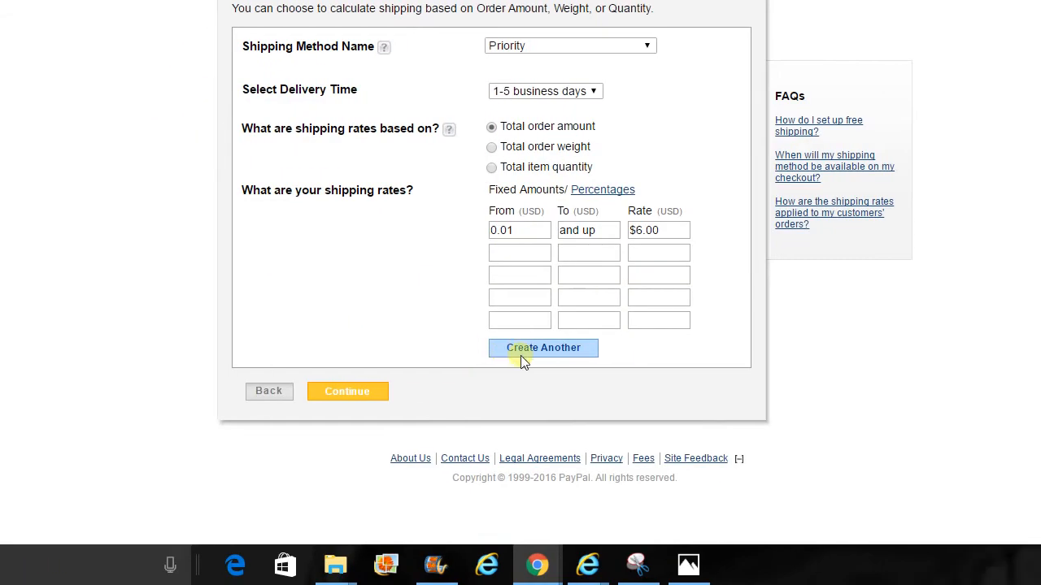
{"action": "left_click", "coordinate": [525, 358]}
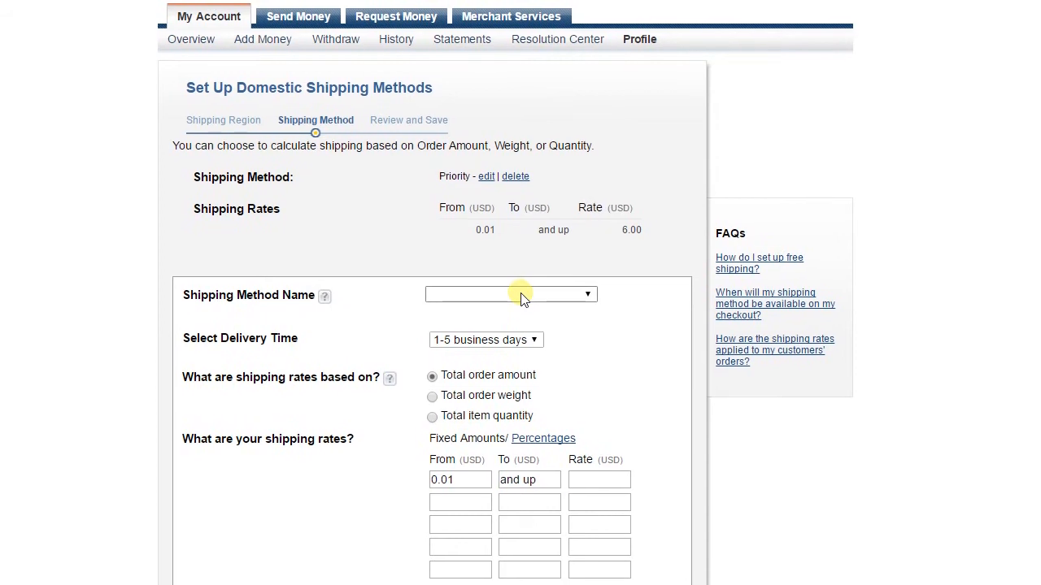
Step: Add an Economy method with 2-7 business days delivery and a $3.00 rate
{"action": "left_click", "coordinate": [521, 296]}
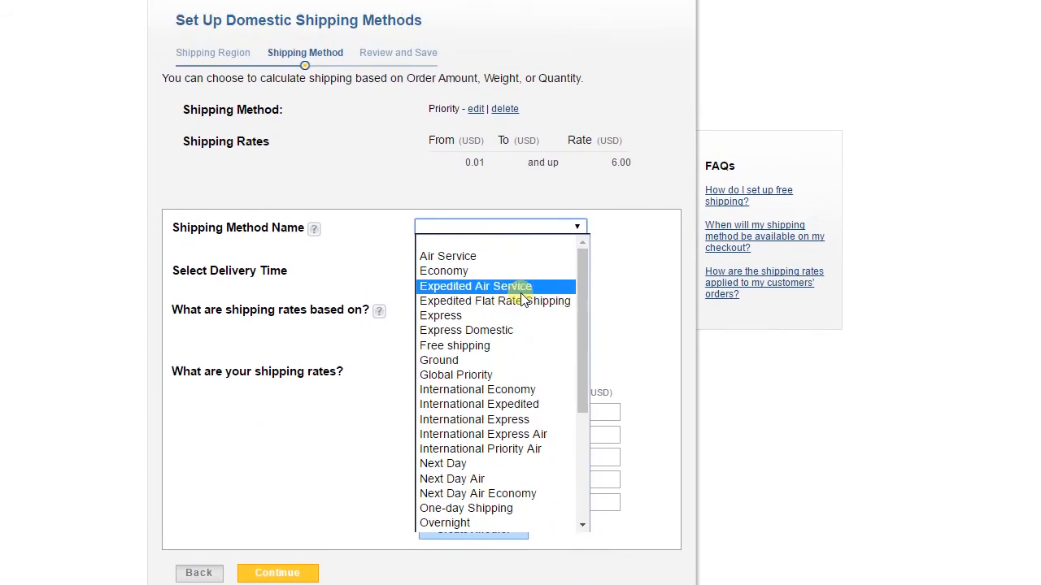
{"action": "left_click", "coordinate": [521, 225]}
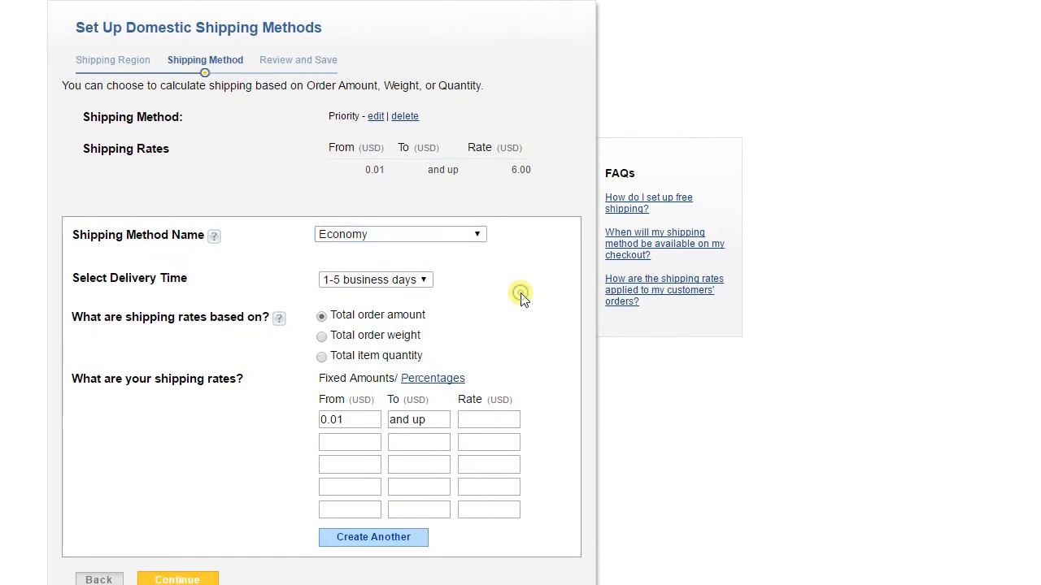
{"action": "left_click", "coordinate": [423, 280]}
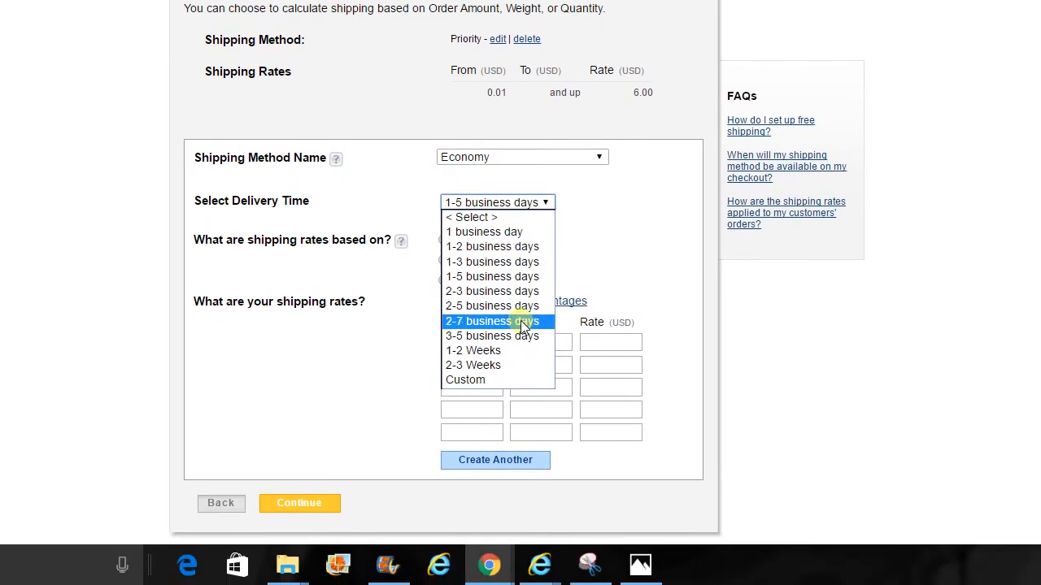
{"action": "left_click", "coordinate": [523, 323]}
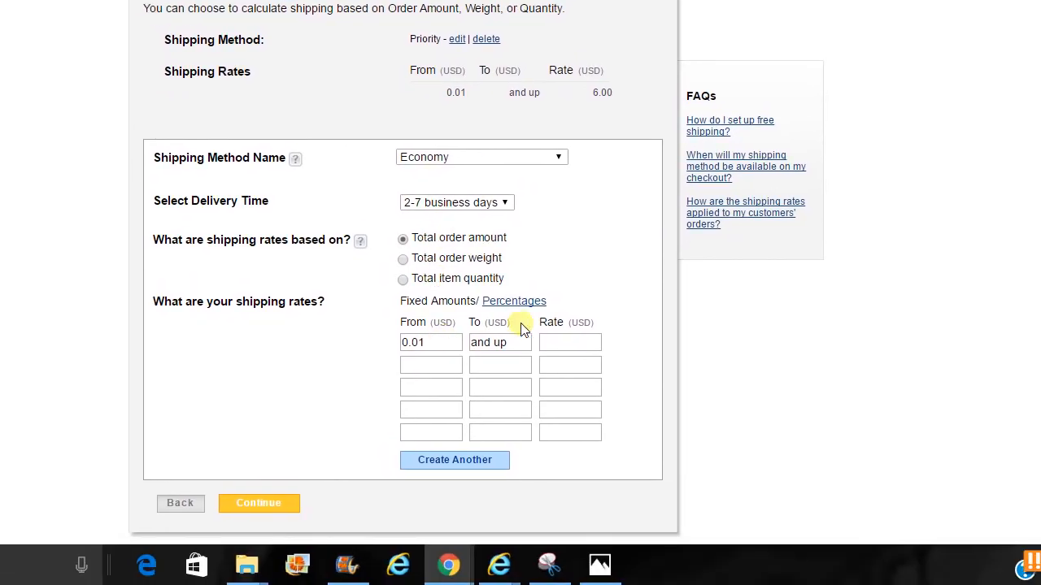
{"action": "left_click", "coordinate": [645, 415]}
{"action": "type", "text": "$3.0"}
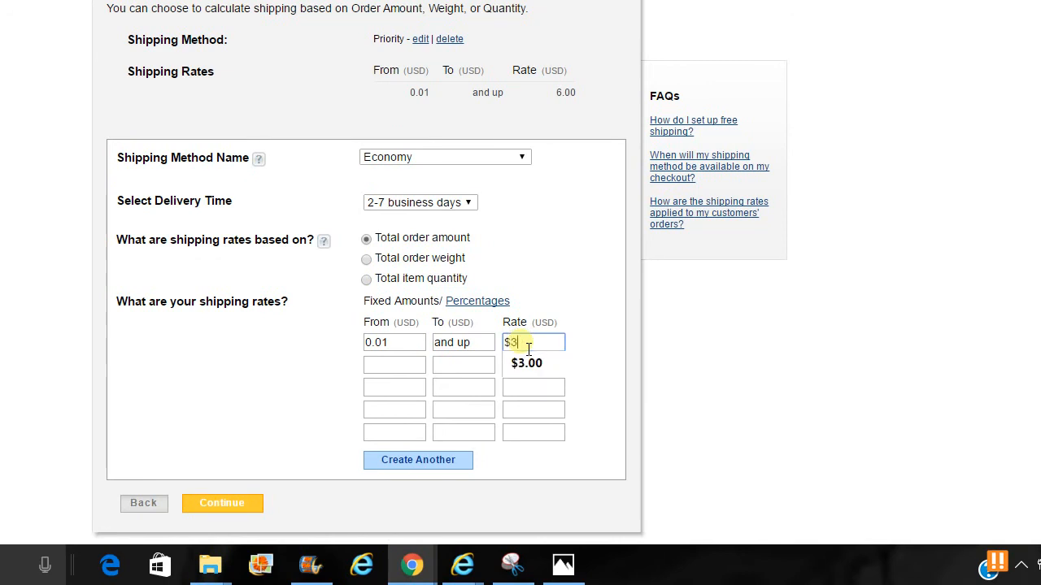
{"action": "type", "text": "0"}
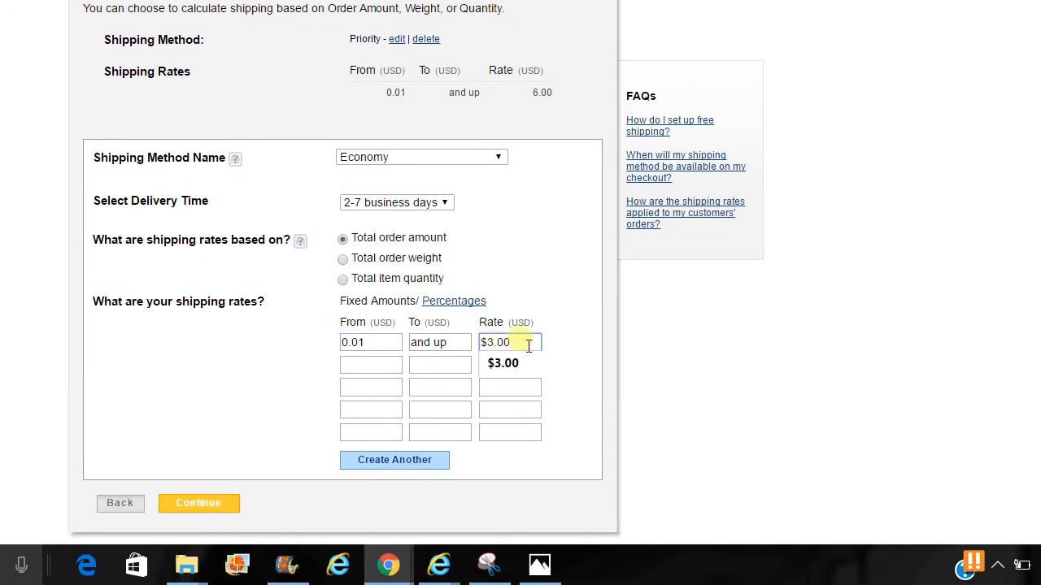
{"action": "left_click", "coordinate": [587, 348]}
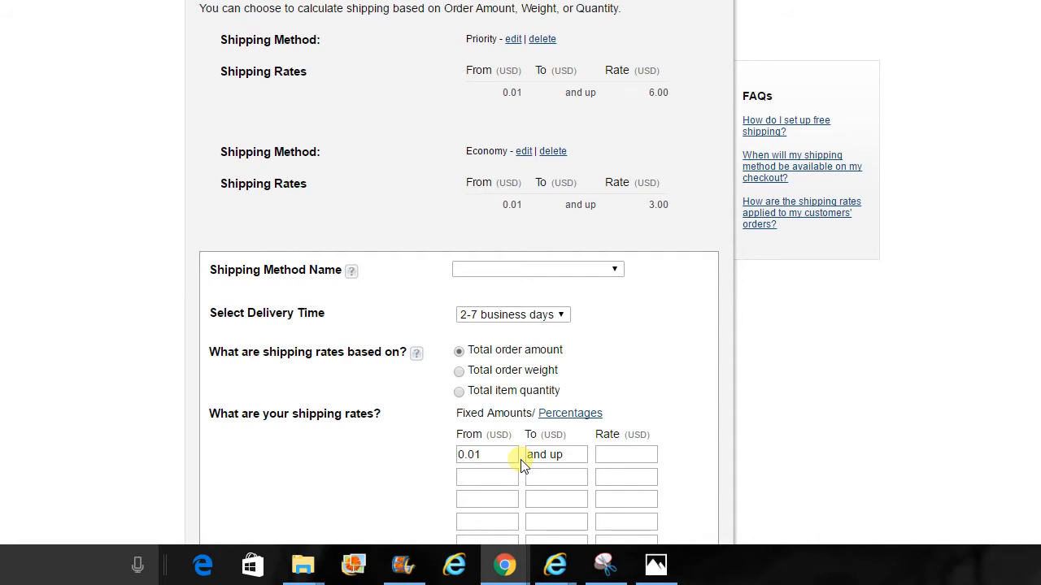
Step: Name the third shipping method Pickup and give it a 0.00 rate for orders 0.01 and up
{"action": "left_click", "coordinate": [548, 271]}
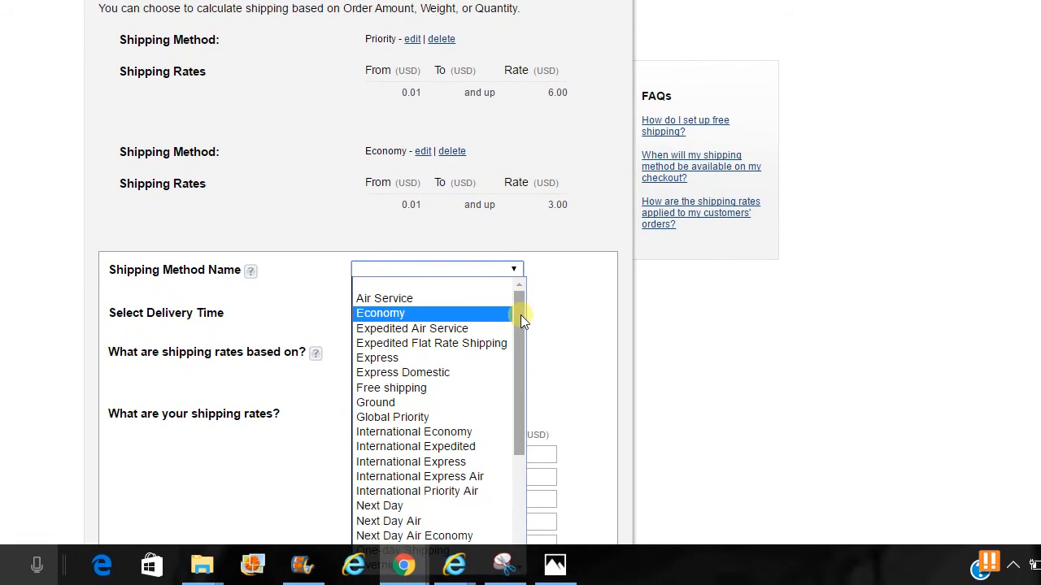
{"action": "left_click_drag", "start_coordinate": [520, 315], "coordinate": [520, 486]}
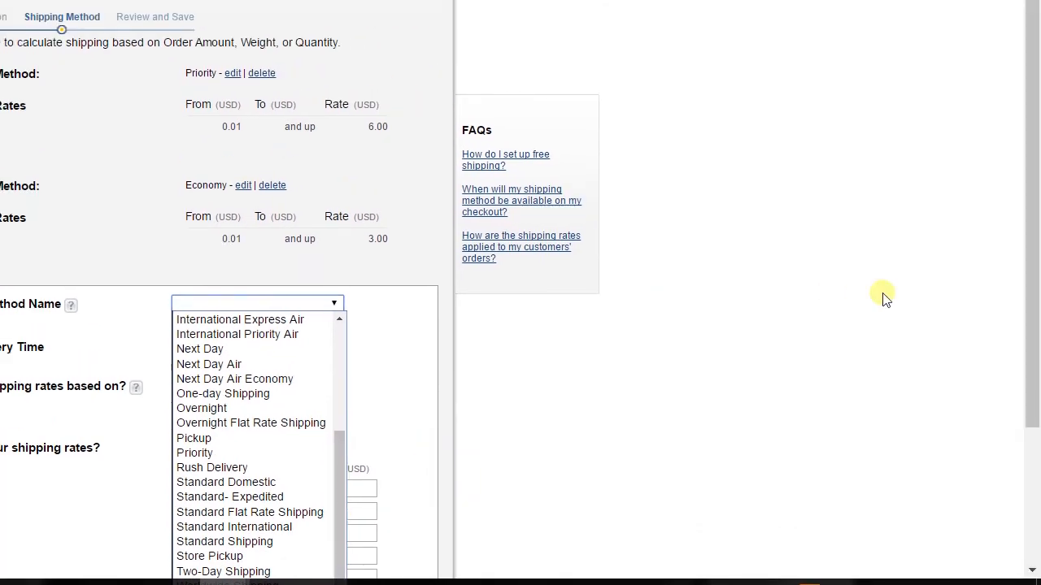
{"action": "scroll", "coordinate": [1037, 297], "scroll_direction": "down", "scroll_amount": 1}
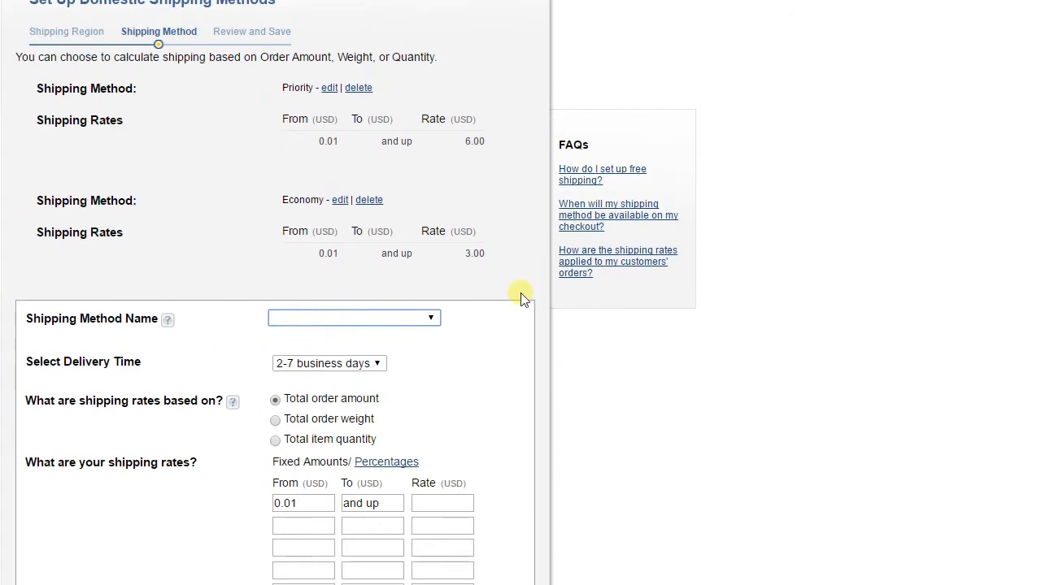
{"action": "left_click", "coordinate": [334, 429]}
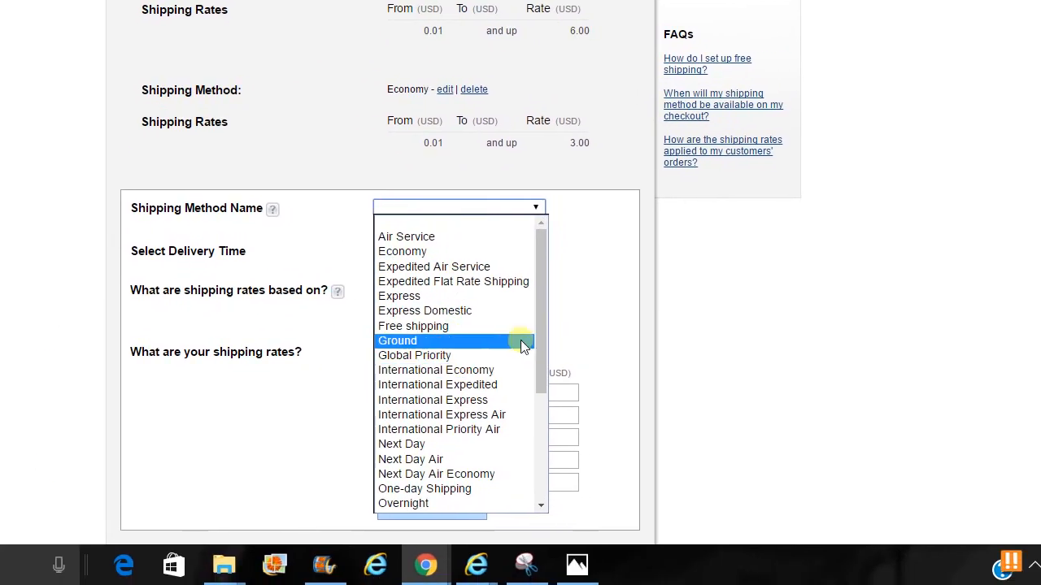
{"action": "left_click_drag", "start_coordinate": [529, 406], "coordinate": [520, 431]}
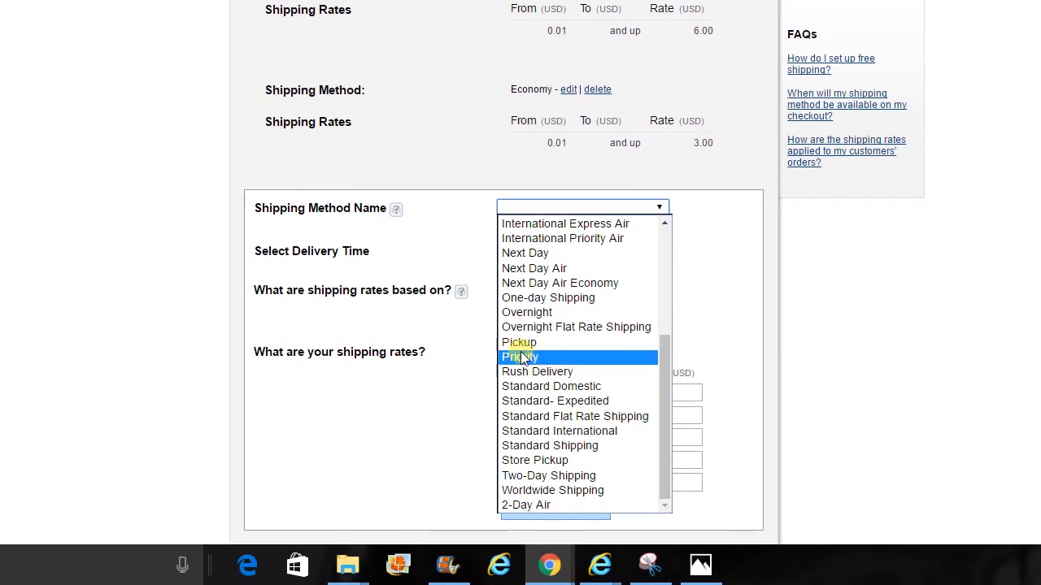
{"action": "left_click", "coordinate": [520, 344]}
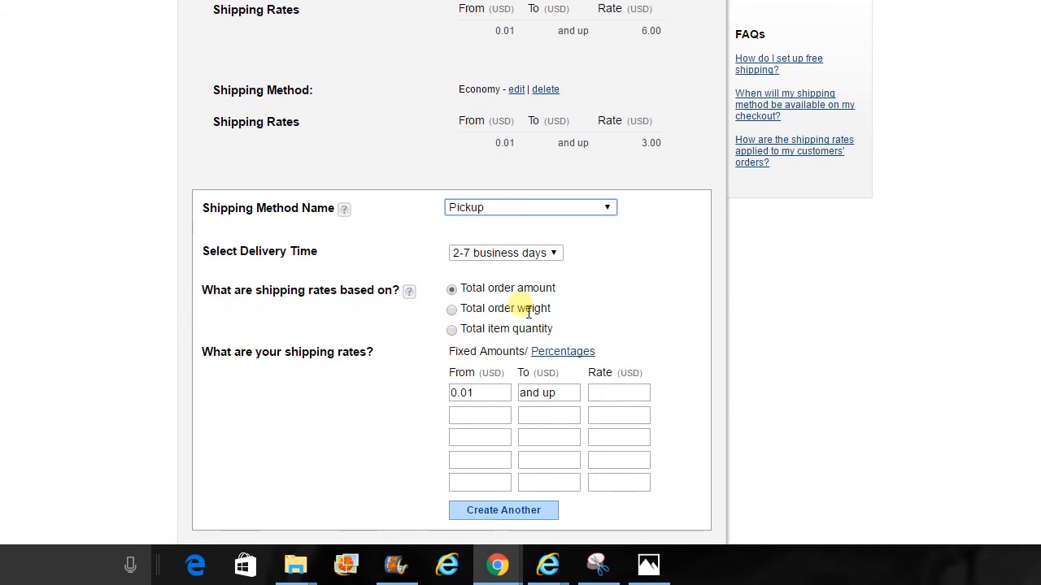
{"action": "left_click", "coordinate": [512, 397]}
{"action": "type", "text": "0.00"}
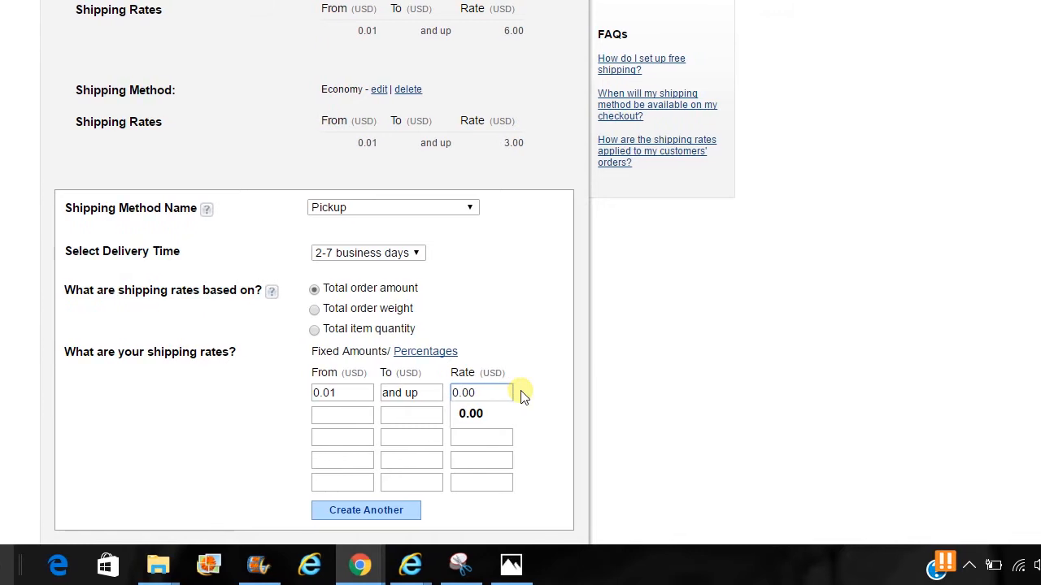
{"action": "left_click", "coordinate": [555, 397]}
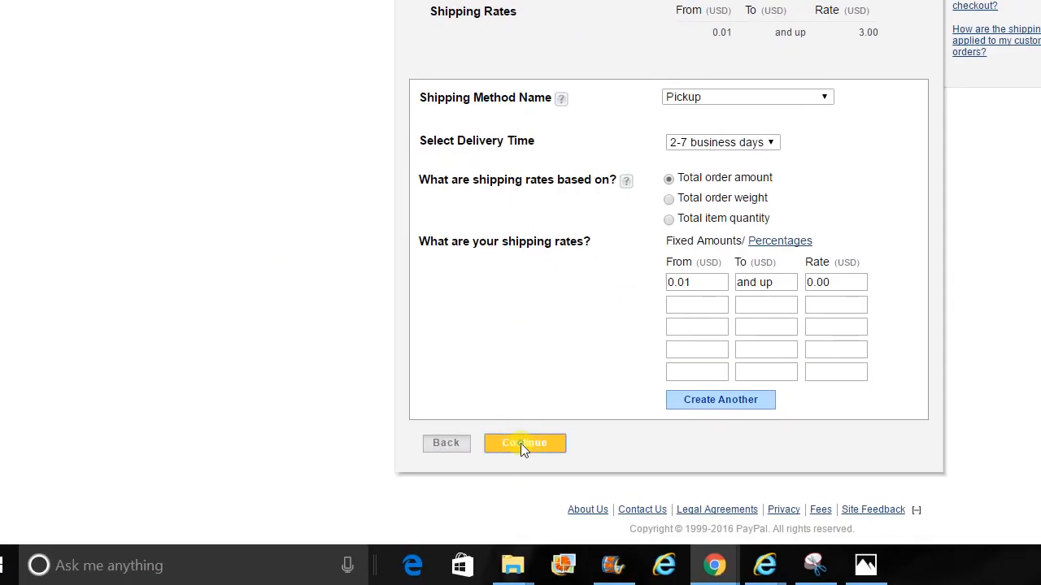
Step: Review the Priority, Economy and Pickup methods for All States and Territories and save them
{"action": "left_click", "coordinate": [523, 445]}
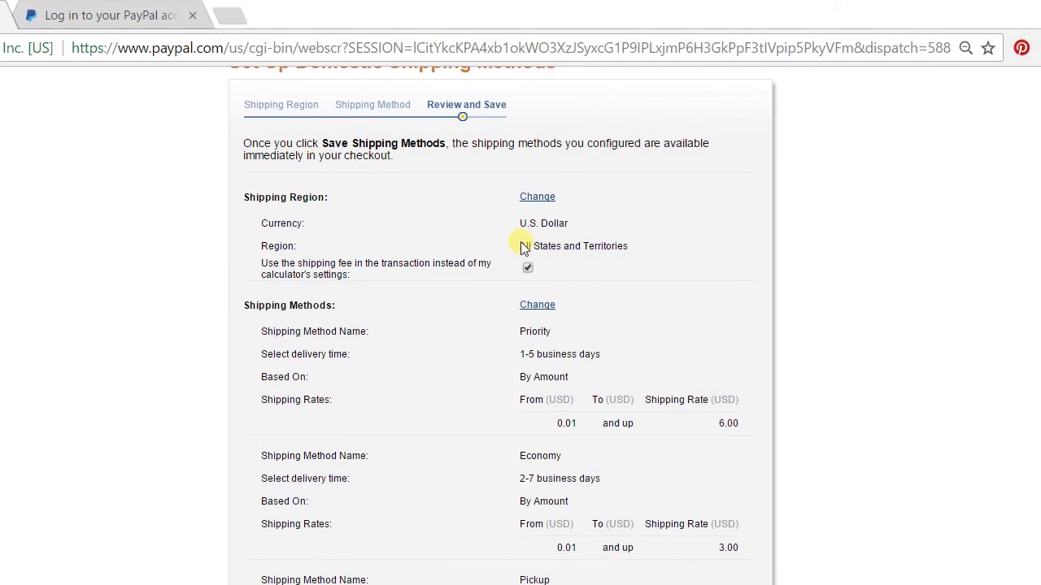
{"action": "left_click_drag", "start_coordinate": [521, 246], "coordinate": [651, 251]}
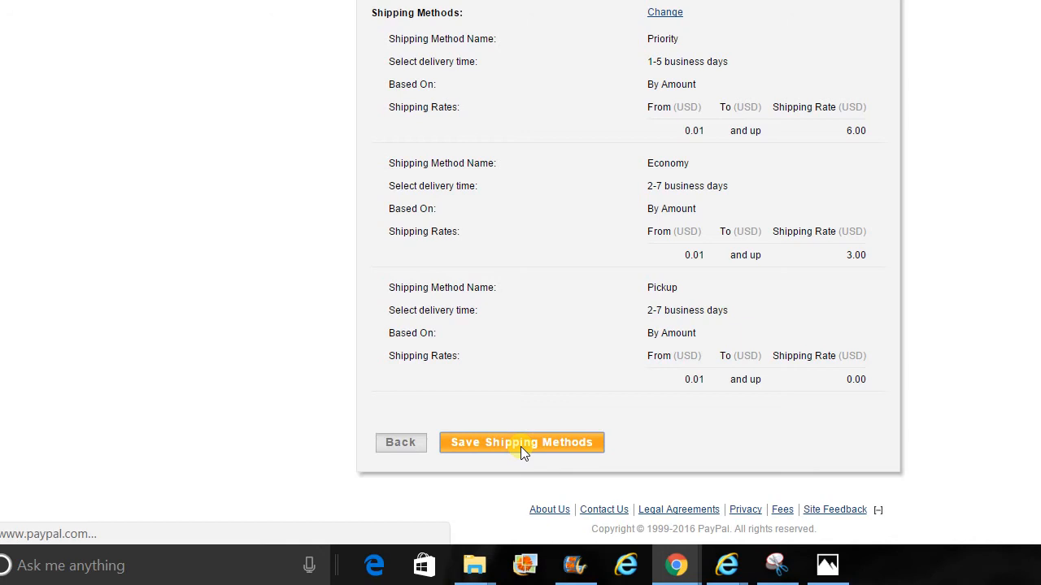
{"action": "left_click", "coordinate": [521, 450]}
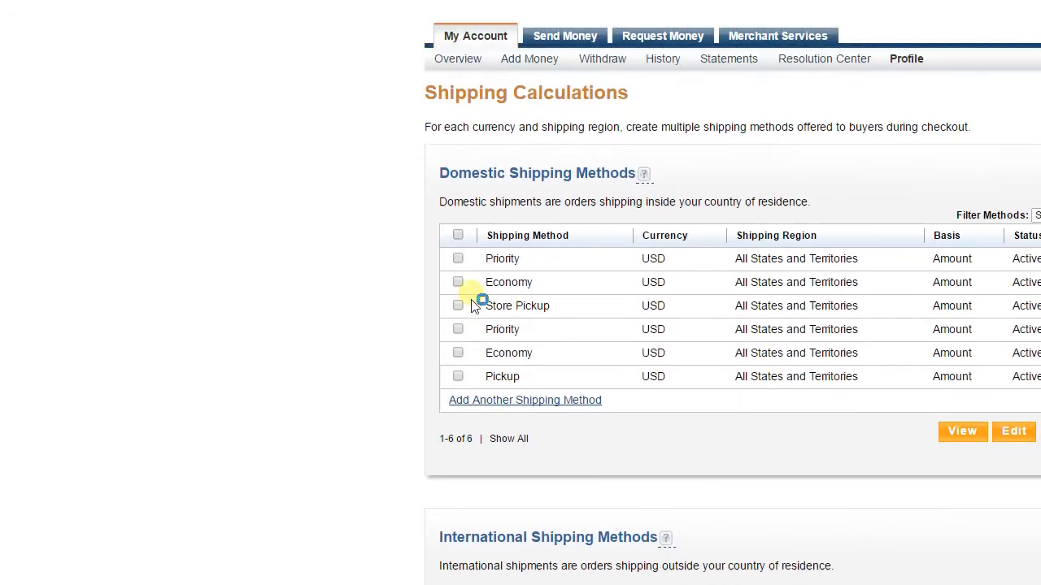
Step: Delete the first Priority, first Economy and Store Pickup domestic shipping methods
{"action": "left_click", "coordinate": [389, 101]}
{"action": "left_click", "coordinate": [459, 299]}
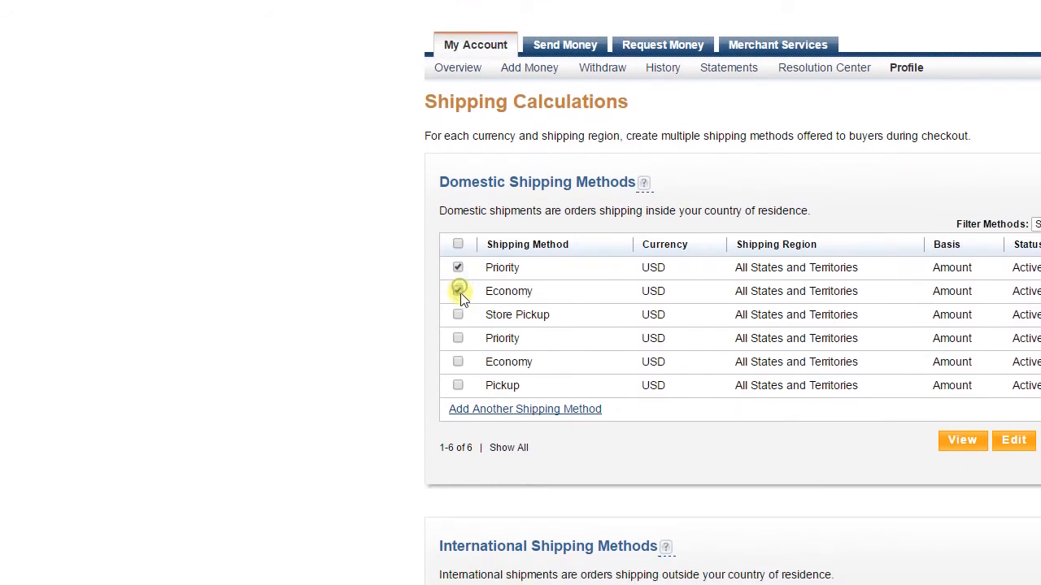
{"action": "left_click", "coordinate": [458, 322]}
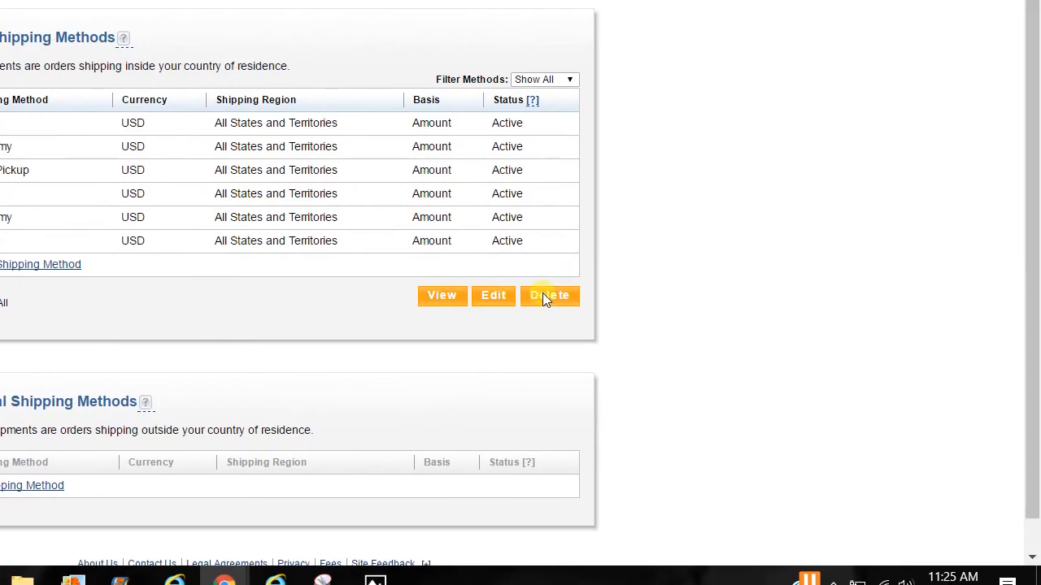
{"action": "left_click", "coordinate": [620, 297]}
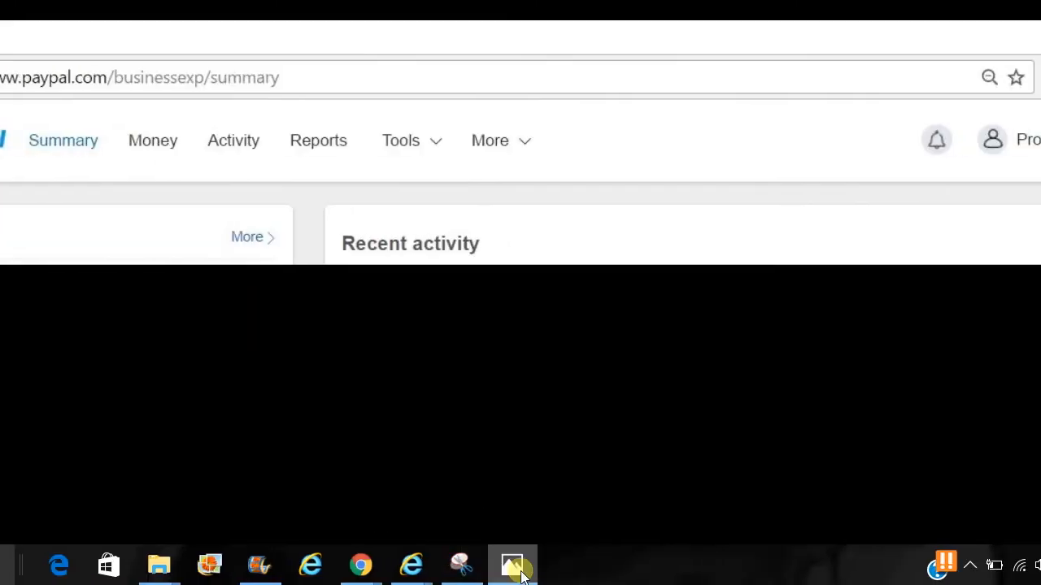
Step: Go from Merchant Services to the page listing the three saved payment buttons
{"action": "left_click", "coordinate": [524, 565]}
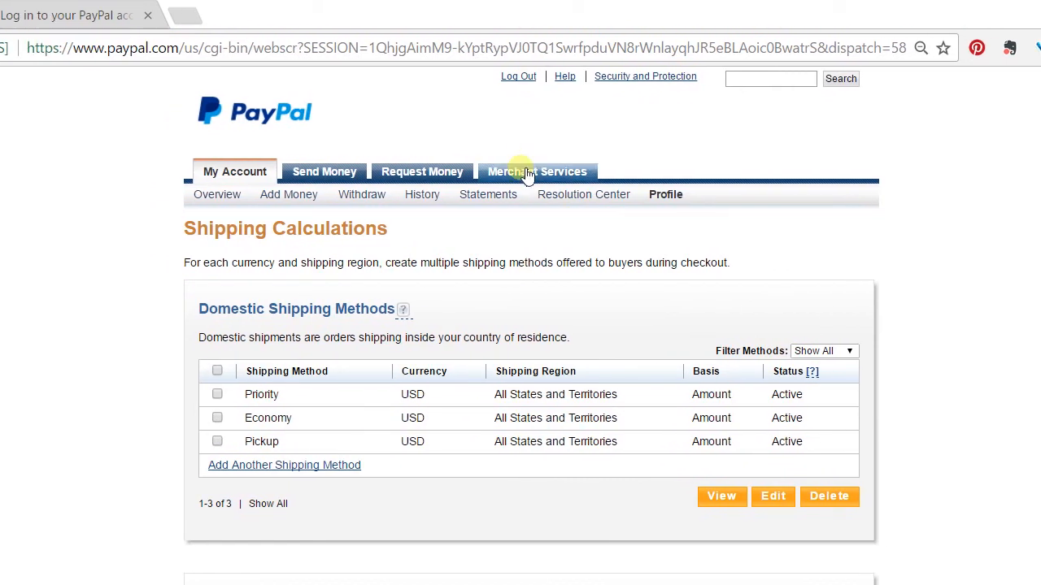
{"action": "left_click", "coordinate": [524, 173]}
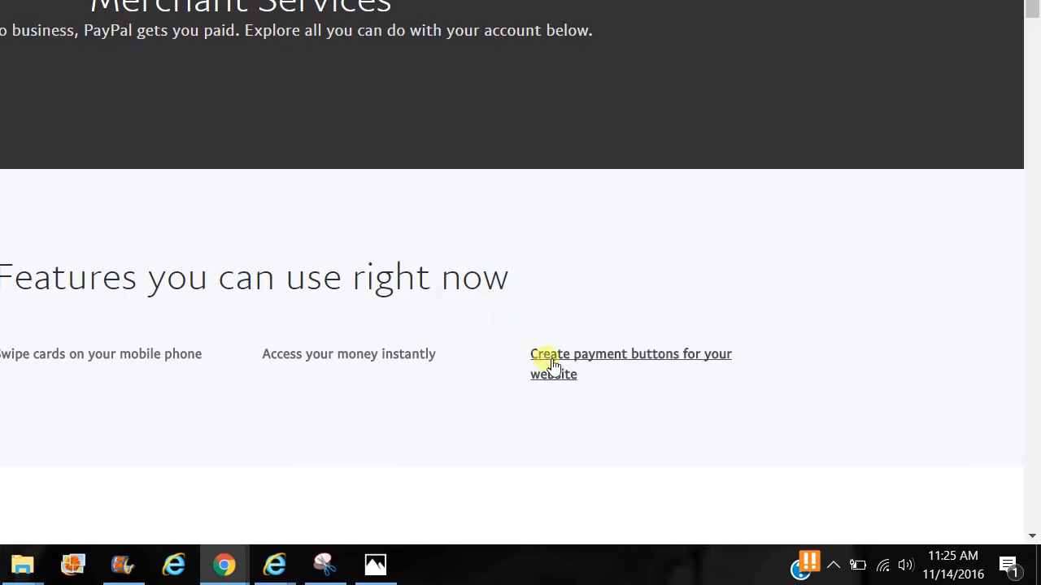
{"action": "left_click", "coordinate": [621, 359]}
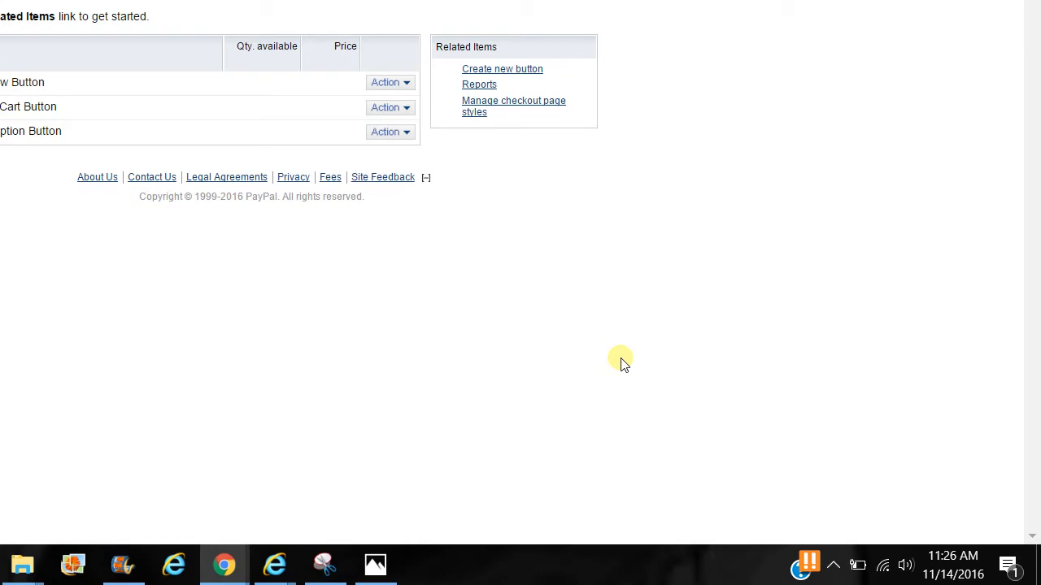
{"action": "scroll", "coordinate": [533, 298], "scroll_direction": "up", "scroll_amount": 3}
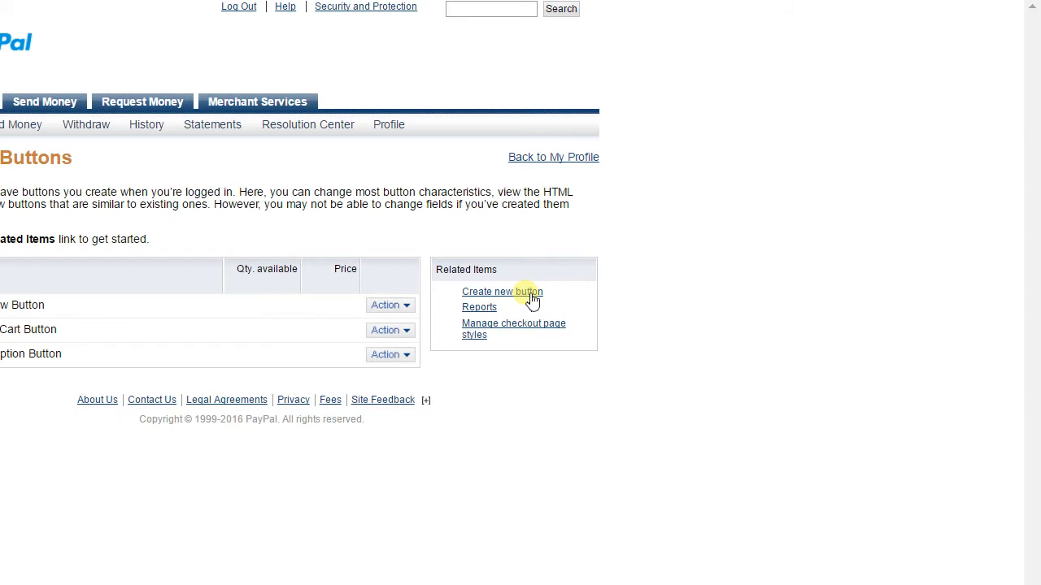
Step: Start a new payment button with Shopping cart as the button type
{"action": "left_click", "coordinate": [531, 292]}
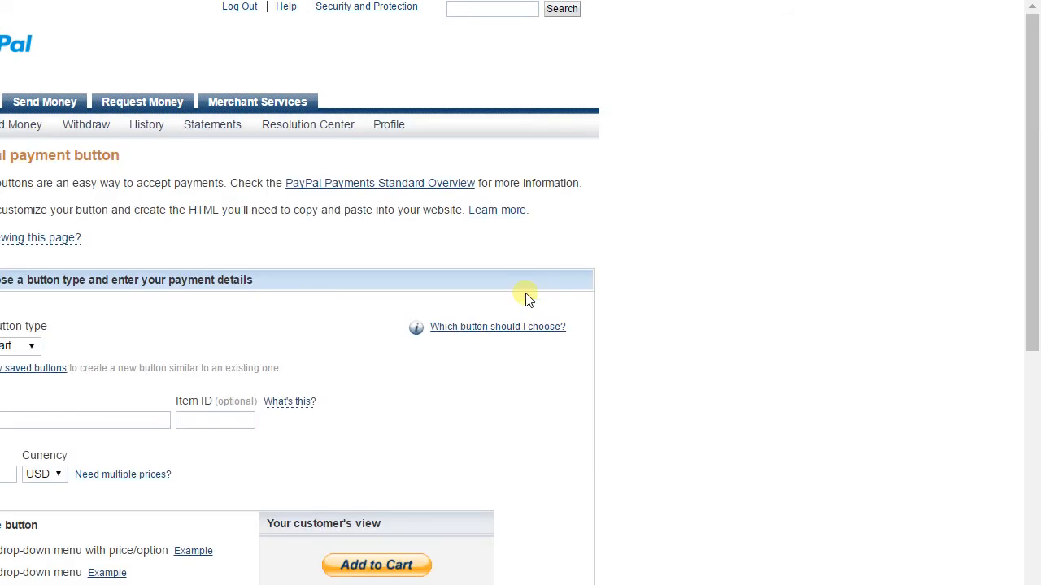
{"action": "left_click", "coordinate": [31, 345]}
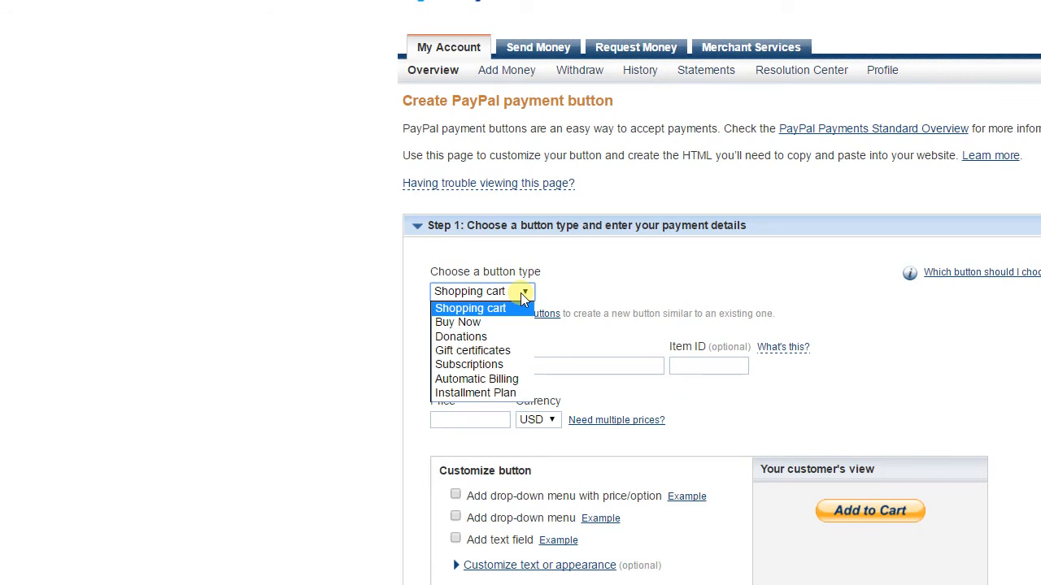
{"action": "left_click", "coordinate": [520, 306]}
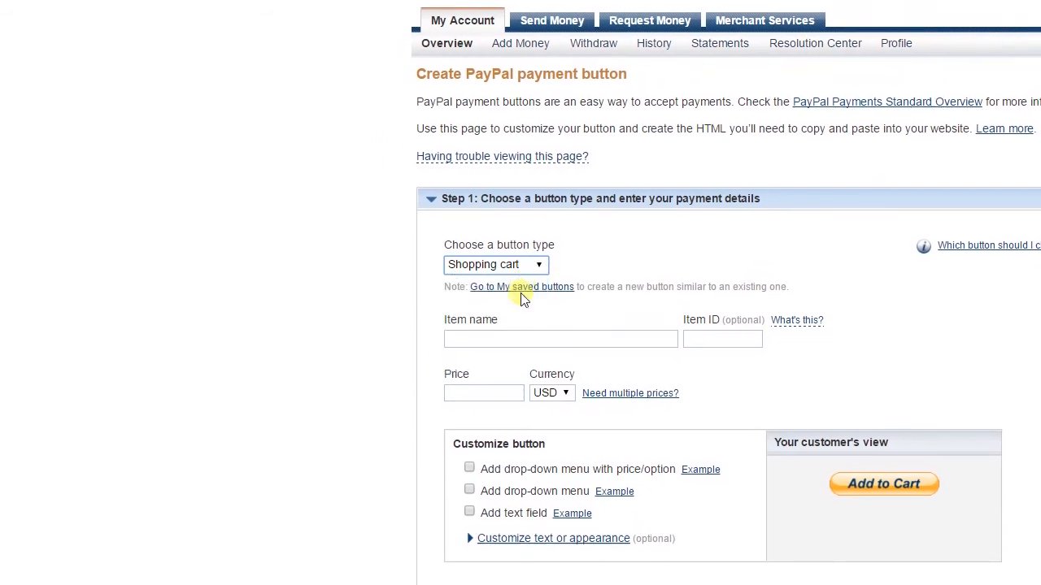
Step: Name the item '1 Piece (Pickup = SAVE until next shipment)'
{"action": "left_click", "coordinate": [522, 339]}
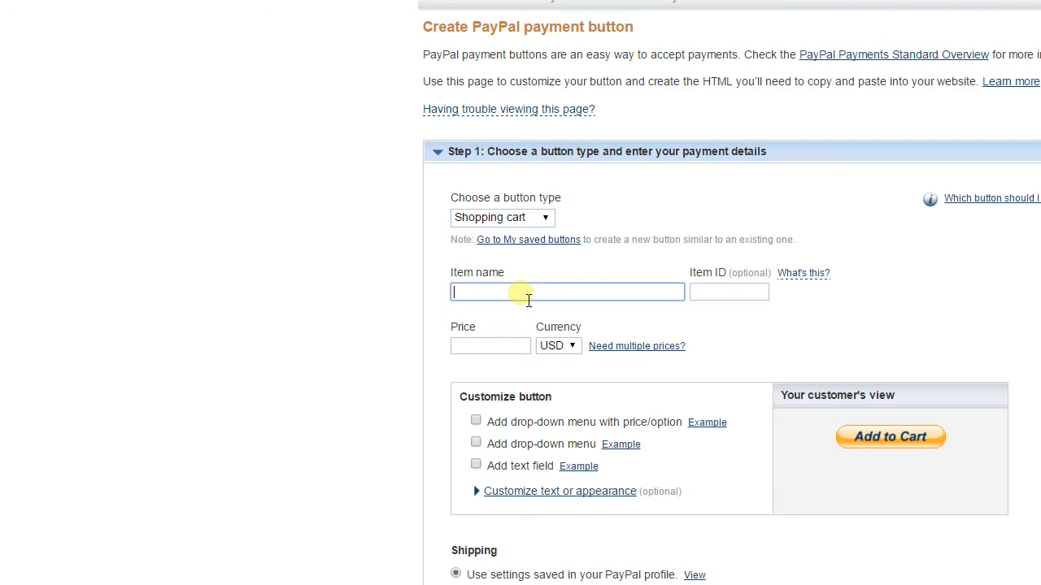
{"action": "type", "text": "I P"}
{"action": "key", "text": "BackSpace"}
{"action": "key", "text": "BackSpace"}
{"action": "key", "text": "BackSpace"}
{"action": "type", "text": "1 Piece"}
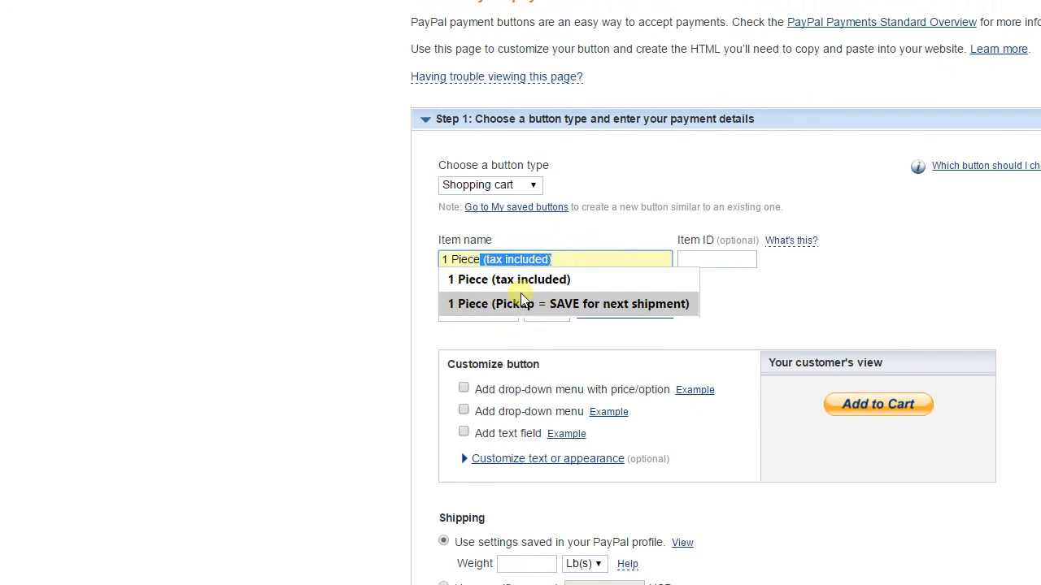
{"action": "left_click", "coordinate": [520, 290]}
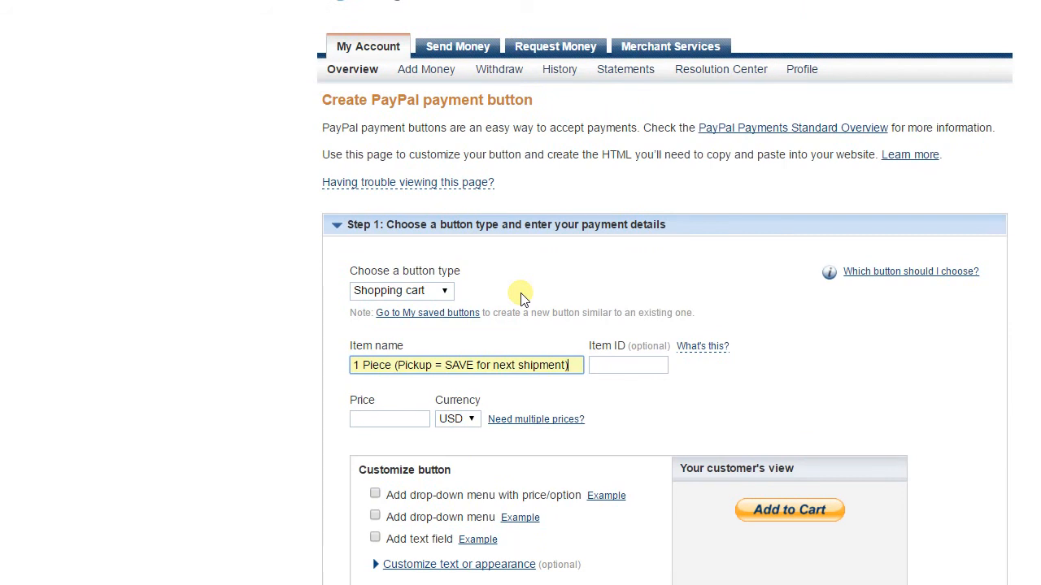
{"action": "double_click", "coordinate": [482, 365]}
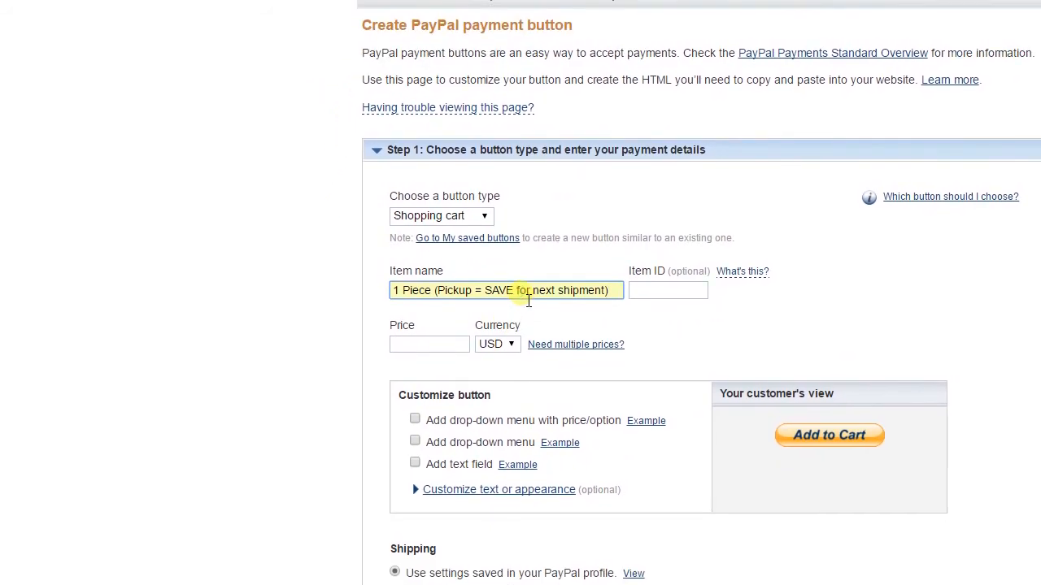
{"action": "type", "text": "unt"}
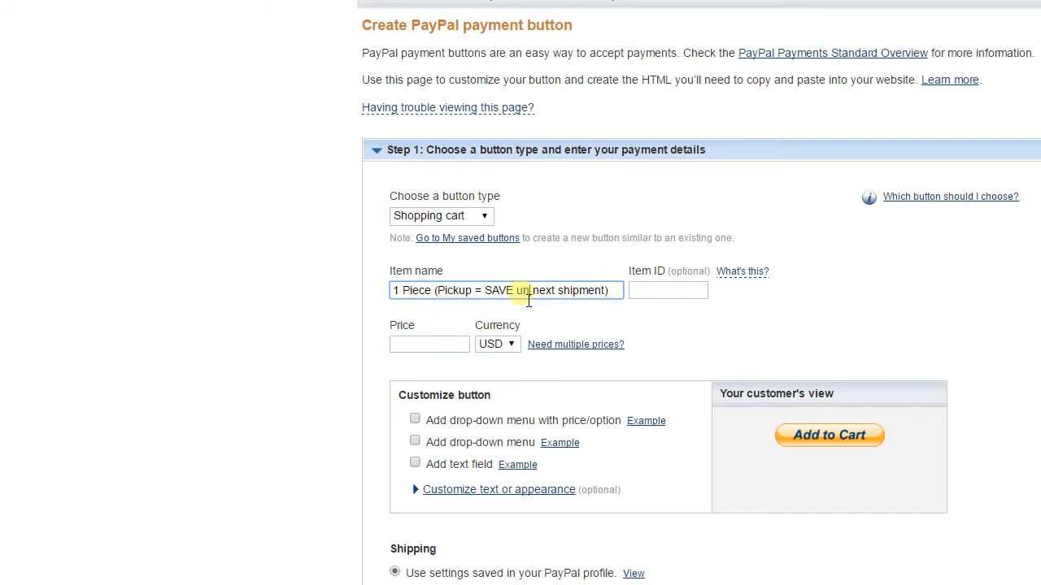
{"action": "type", "text": "il"}
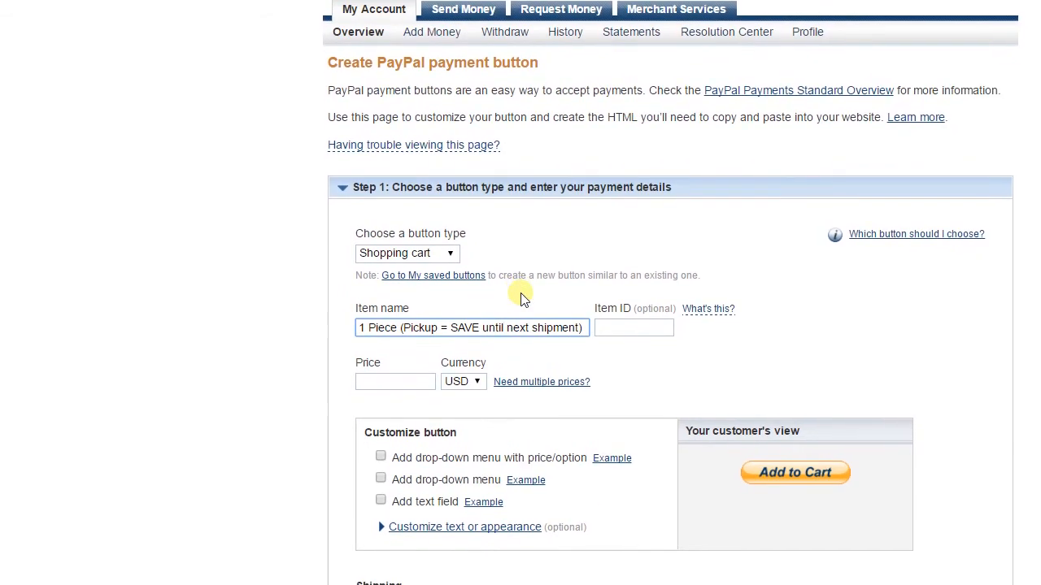
{"action": "left_click_drag", "start_coordinate": [584, 328], "coordinate": [419, 352]}
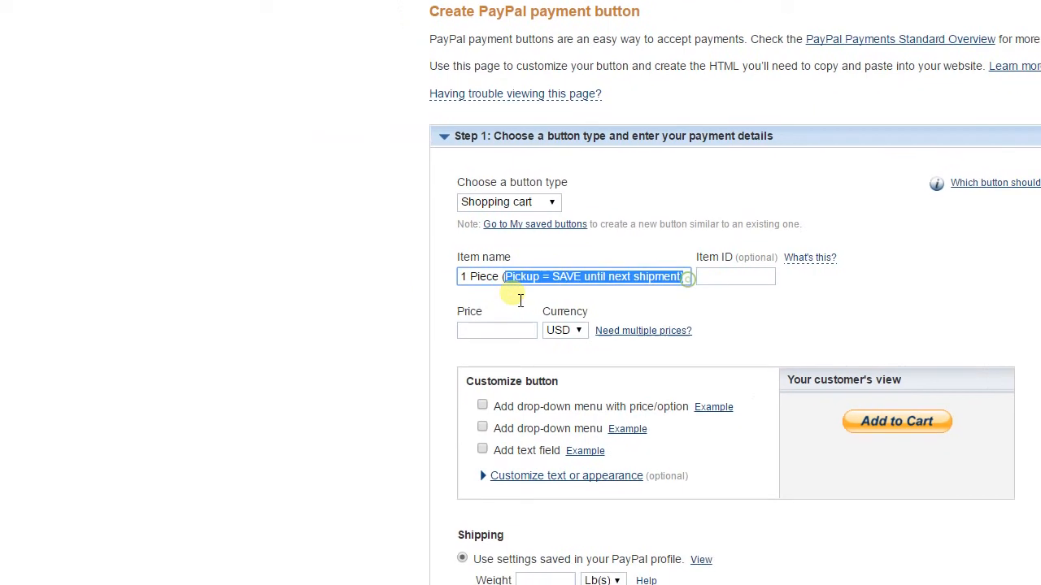
{"action": "left_click_drag", "start_coordinate": [520, 301], "coordinate": [457, 295]}
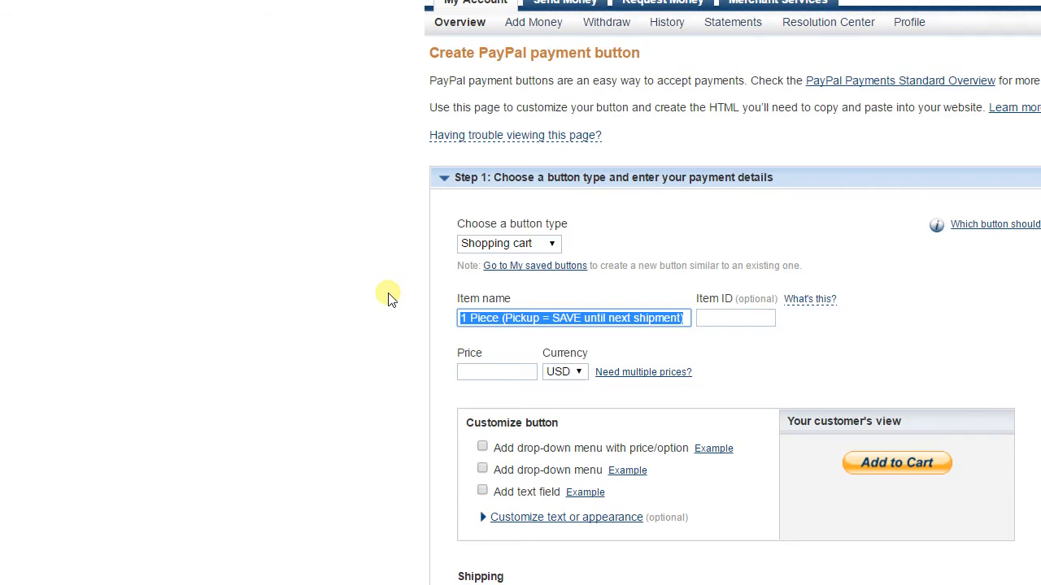
{"action": "scroll", "coordinate": [406, 297], "scroll_direction": "down", "scroll_amount": 1}
{"action": "left_click", "coordinate": [436, 297]}
{"action": "scroll", "coordinate": [439, 297], "scroll_direction": "down", "scroll_amount": 1}
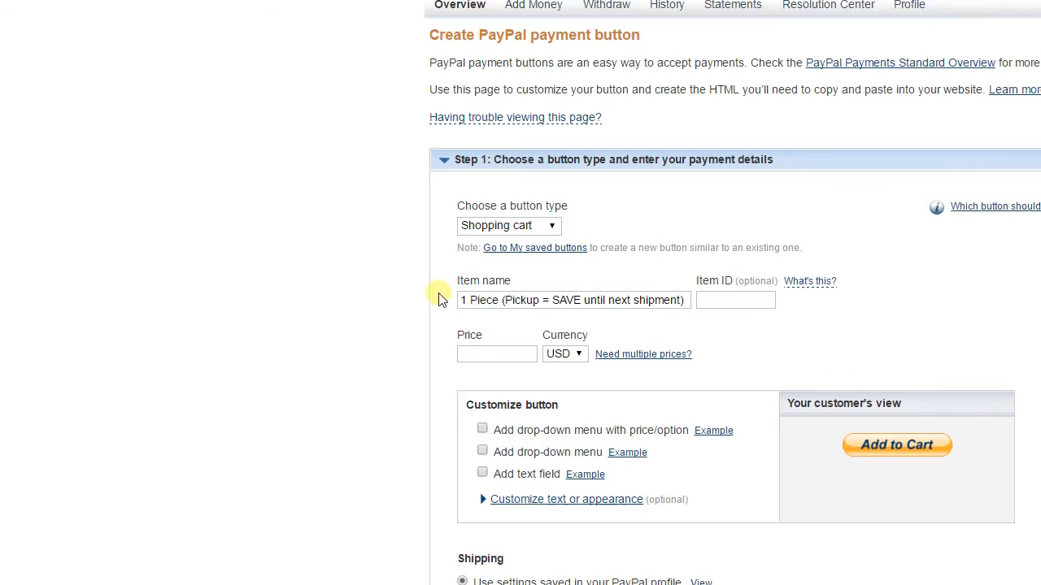
Step: Set the shopping-cart item's price to 5 USD
{"action": "left_click", "coordinate": [491, 289]}
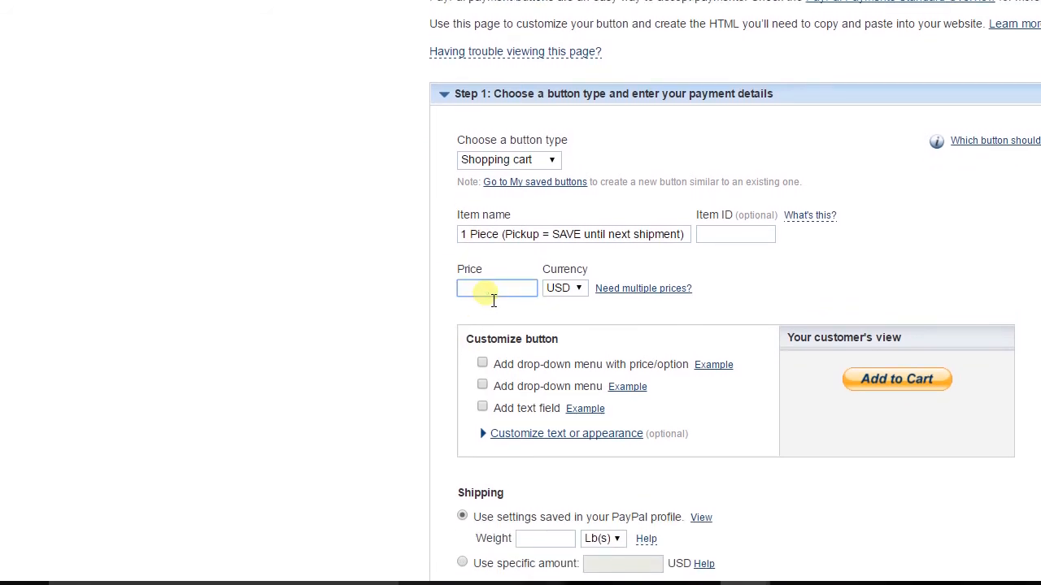
{"action": "type", "text": "5"}
{"action": "left_click", "coordinate": [589, 310]}
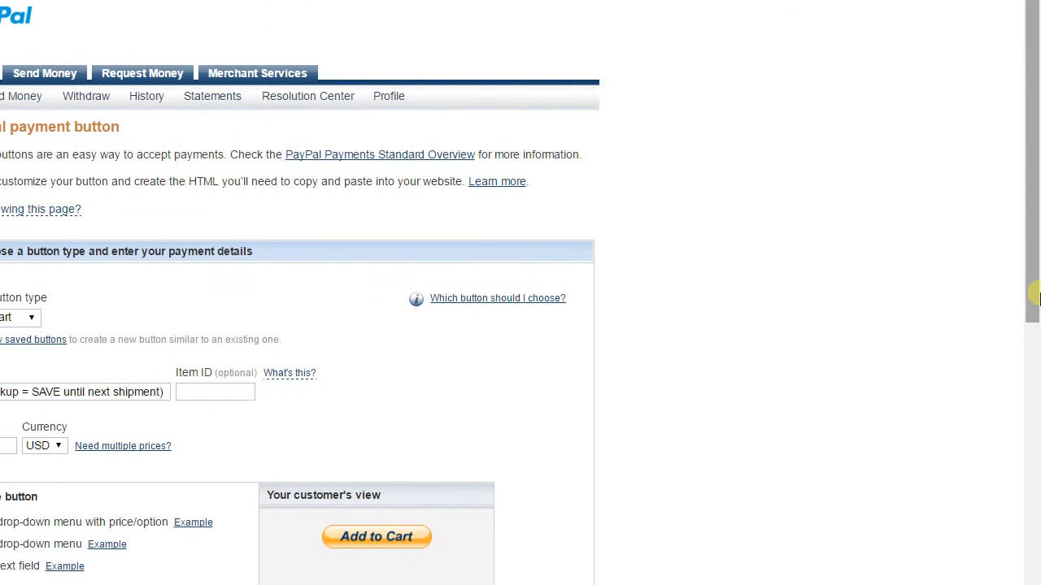
{"action": "scroll", "coordinate": [1036, 297], "scroll_direction": "down", "scroll_amount": 6}
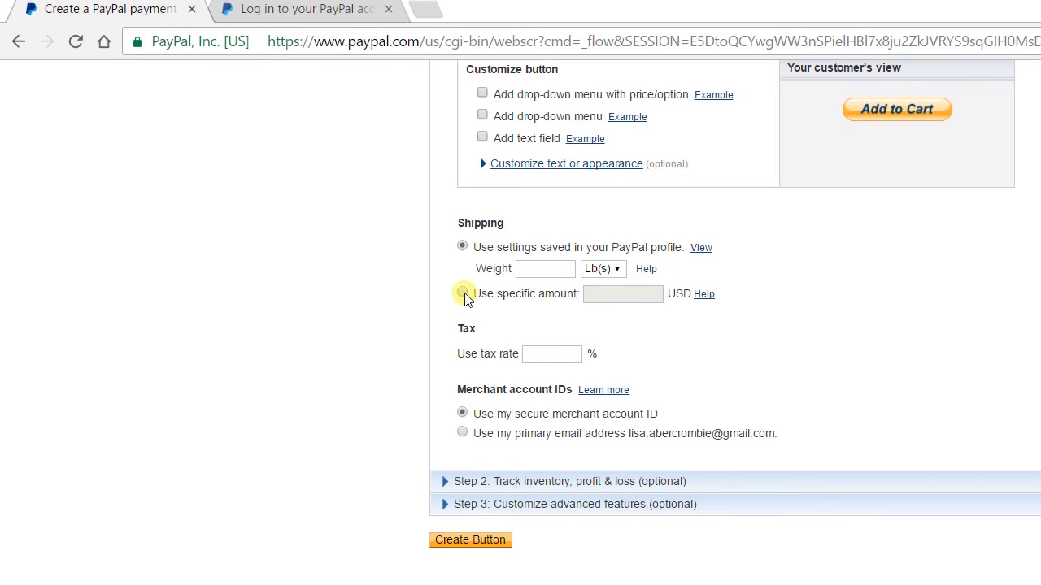
Step: Apply a 5.27% tax rate and use the primary email address as merchant account ID
{"action": "left_click", "coordinate": [539, 355]}
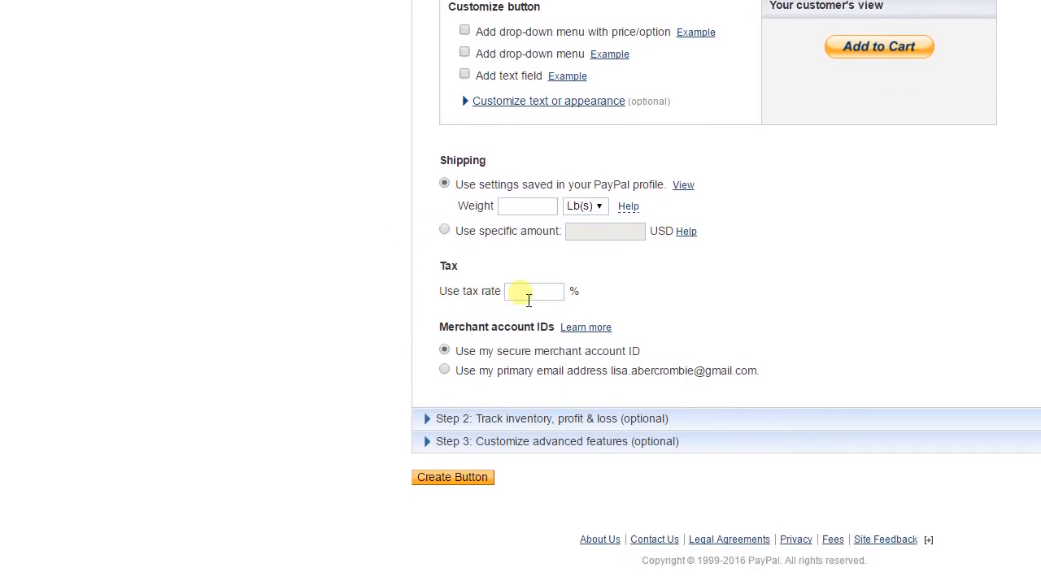
{"action": "type", "text": "5.27"}
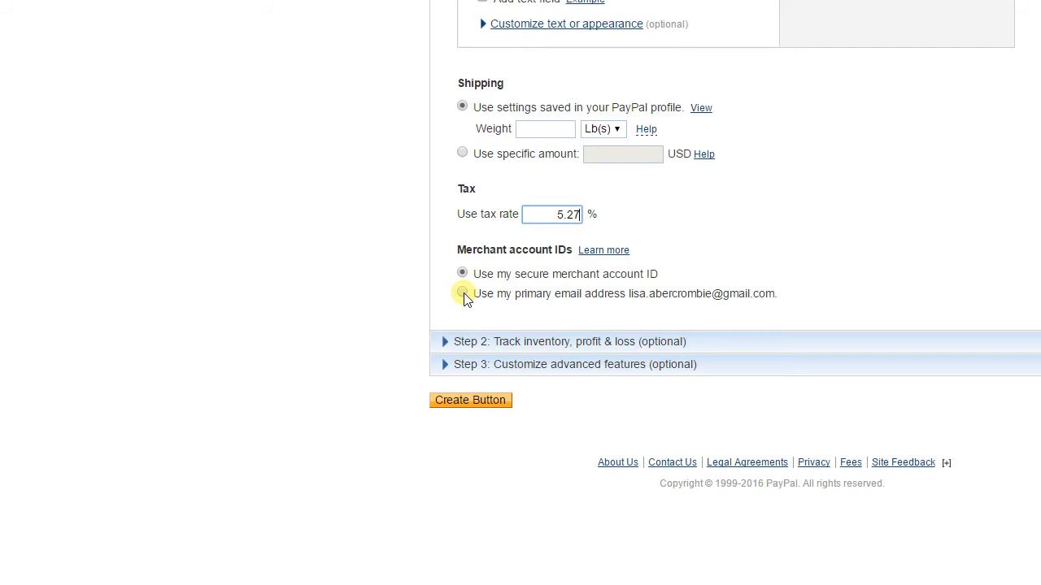
{"action": "left_click", "coordinate": [463, 296]}
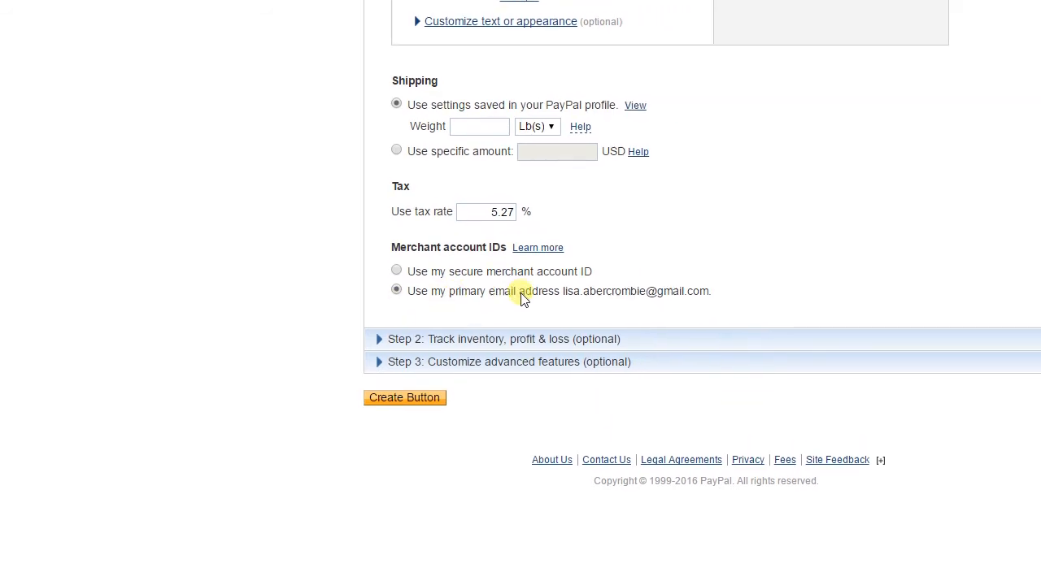
{"action": "scroll", "coordinate": [471, 294], "scroll_direction": "down", "scroll_amount": 1}
{"action": "scroll", "coordinate": [470, 294], "scroll_direction": "down", "scroll_amount": 1}
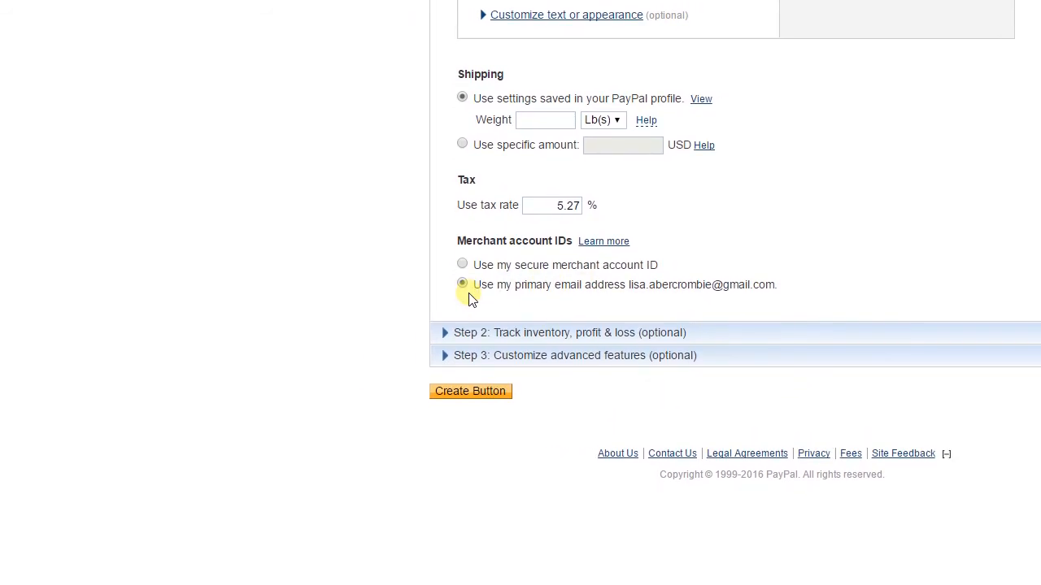
{"action": "scroll", "coordinate": [471, 299], "scroll_direction": "down", "scroll_amount": 3}
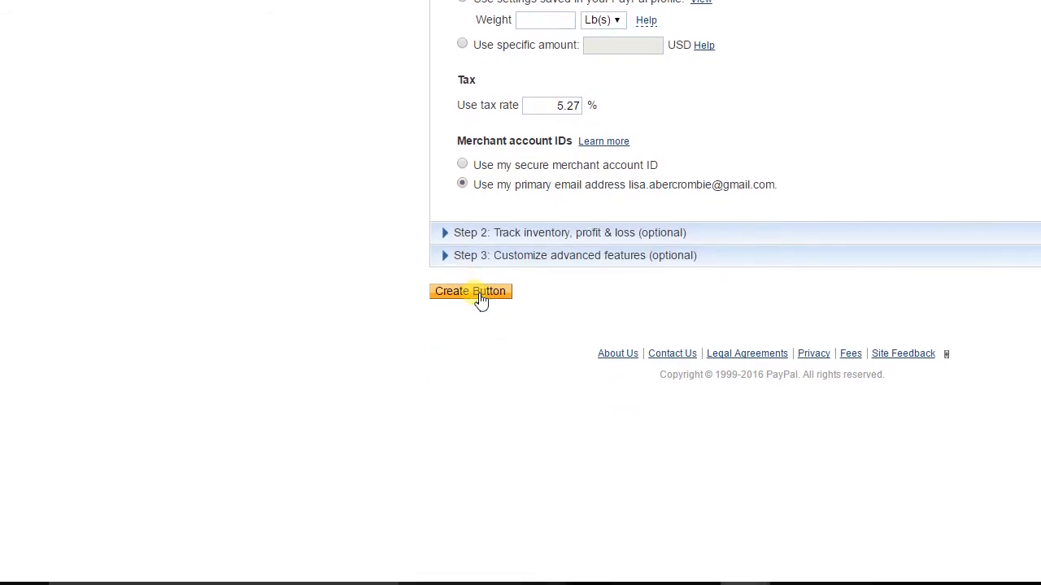
Step: Create the shopping-cart button and select its email payment link URL
{"action": "left_click", "coordinate": [481, 300]}
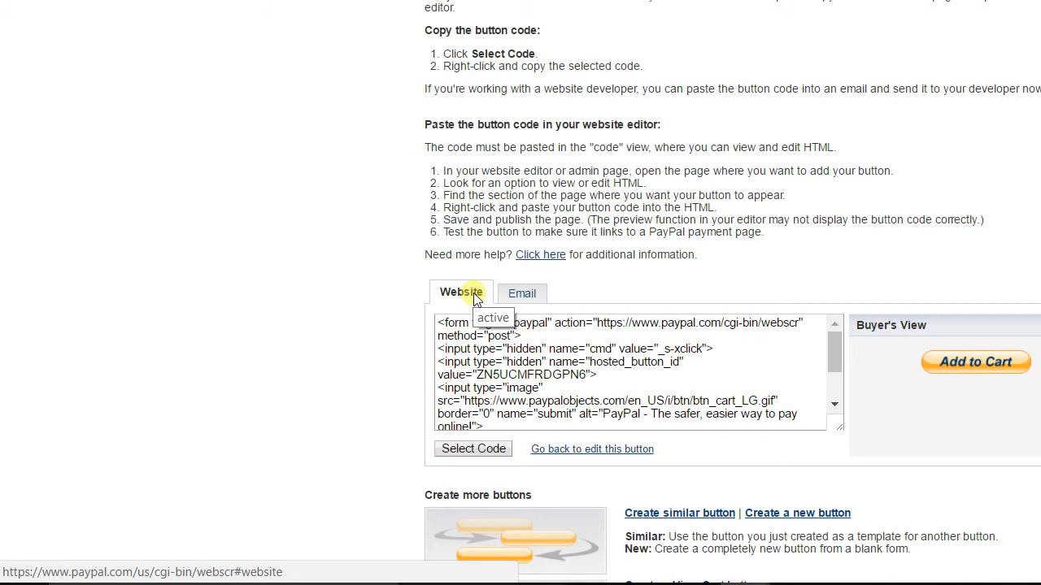
{"action": "left_click", "coordinate": [517, 294]}
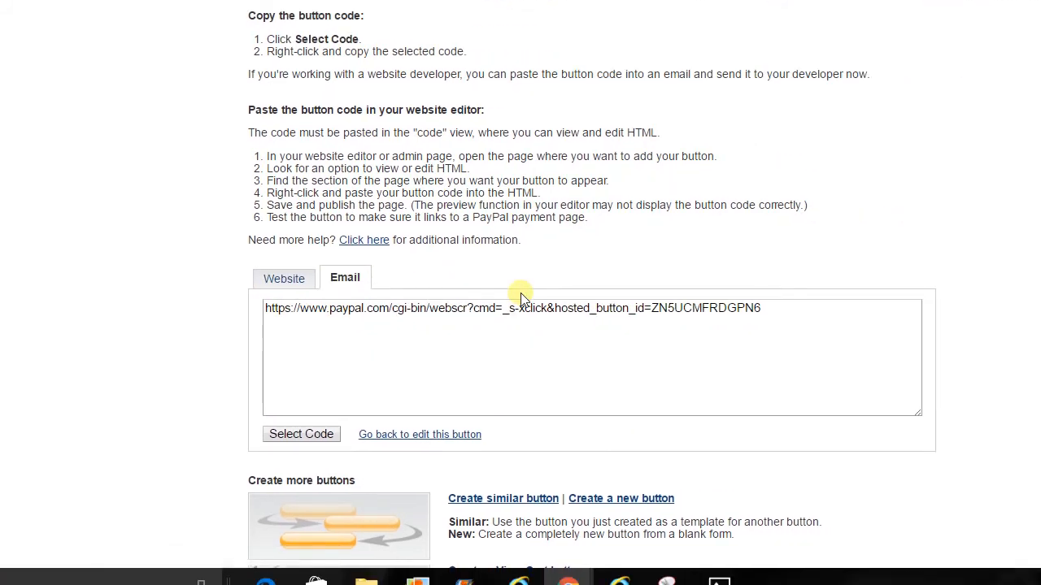
{"action": "left_click_drag", "start_coordinate": [779, 309], "coordinate": [285, 301]}
{"action": "key", "text": "ctrl+c"}
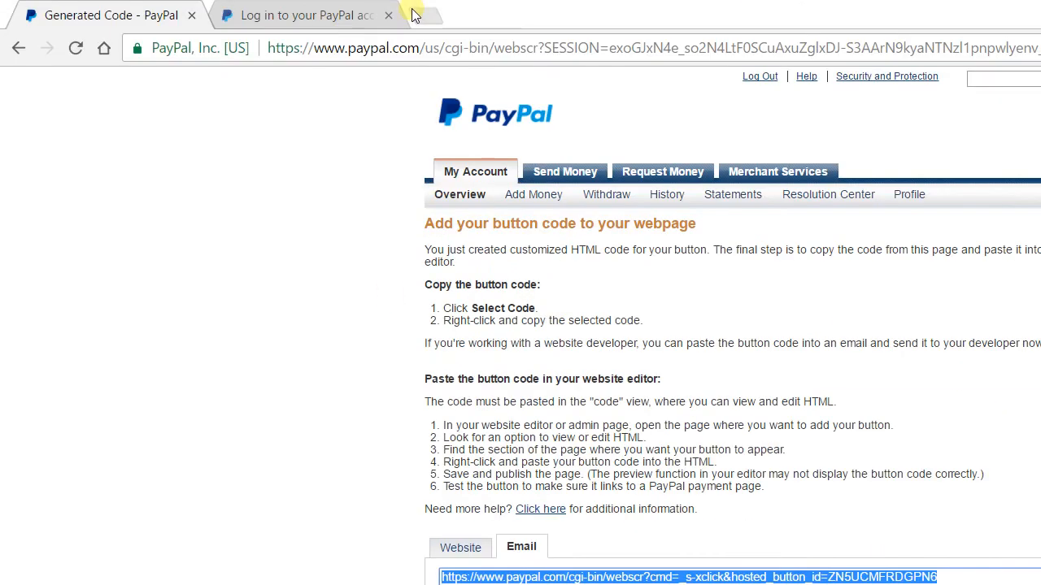
Step: Load the button link in a new tab, showing a $5.00 cart plus $0.26 tax
{"action": "left_click", "coordinate": [422, 14]}
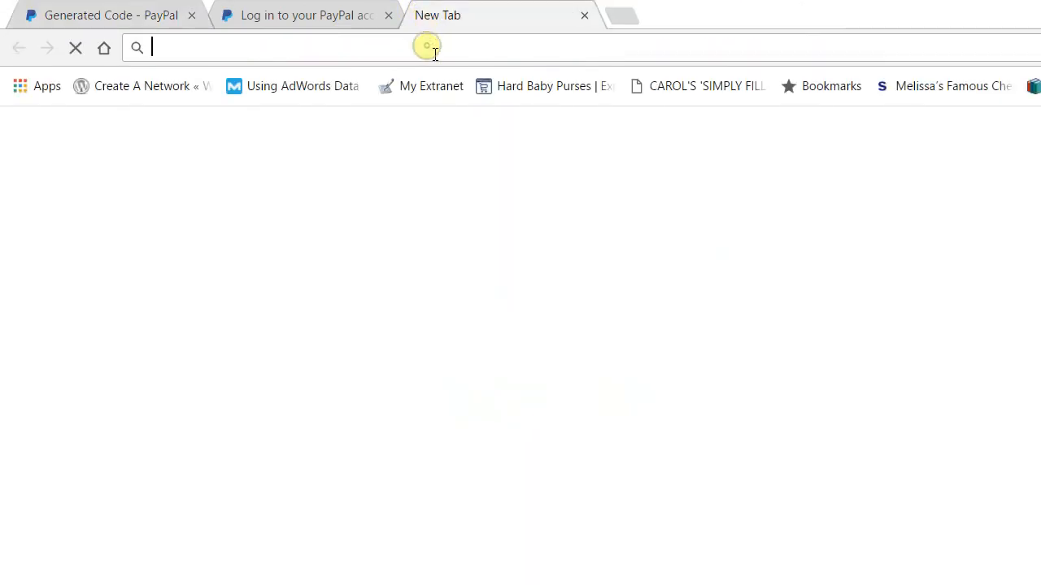
{"action": "key", "text": "ctrl+v"}
{"action": "key", "text": "Return"}
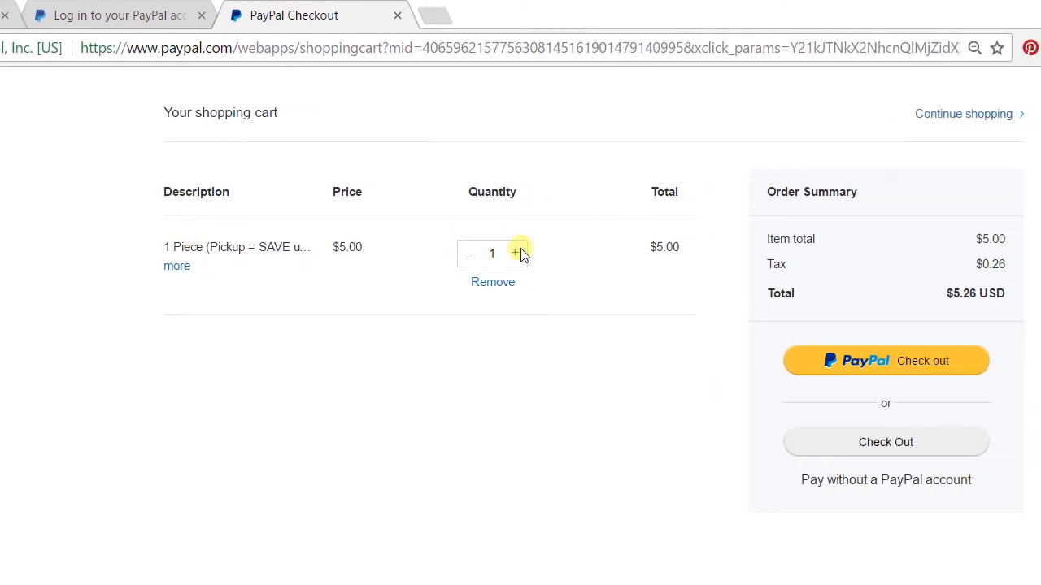
Step: Raise the quantity to 3 ($15.79 total) and proceed to guest card checkout
{"action": "left_click", "coordinate": [520, 253]}
{"action": "left_click", "coordinate": [520, 253]}
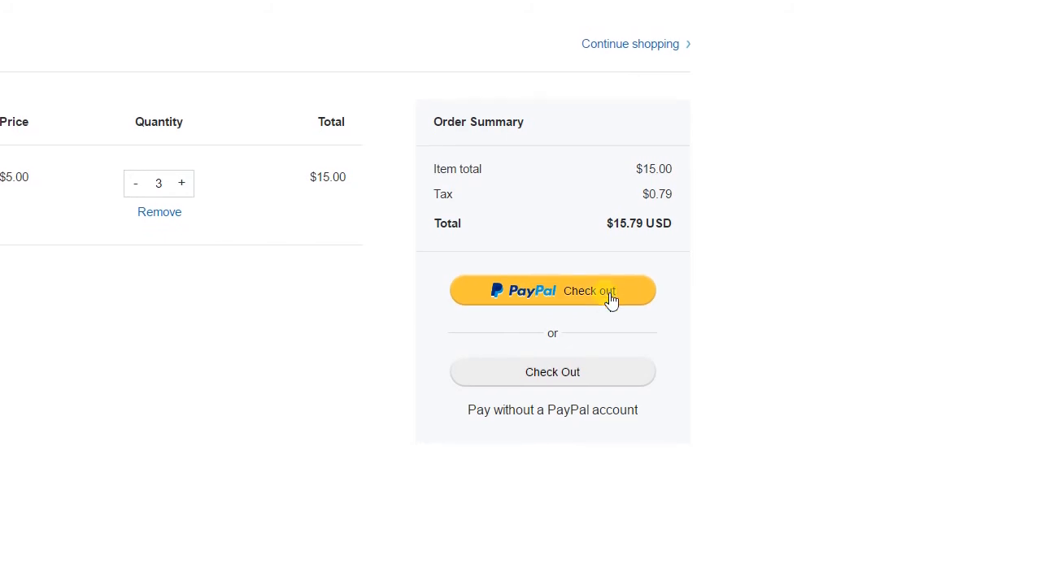
{"action": "scroll", "coordinate": [611, 298], "scroll_direction": "down", "scroll_amount": 2}
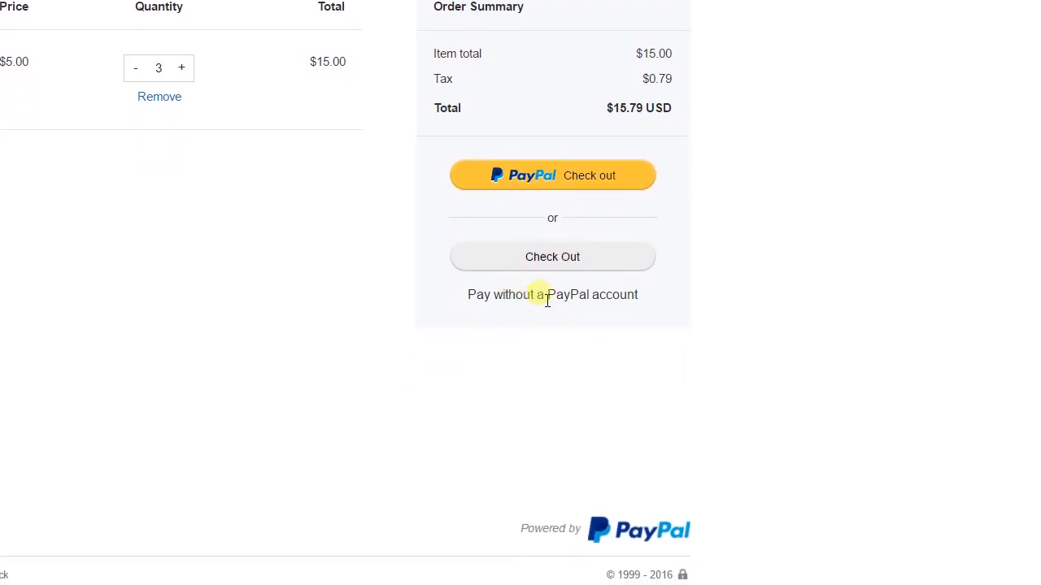
{"action": "scroll", "coordinate": [588, 297], "scroll_direction": "up", "scroll_amount": 1}
{"action": "left_click", "coordinate": [584, 293]}
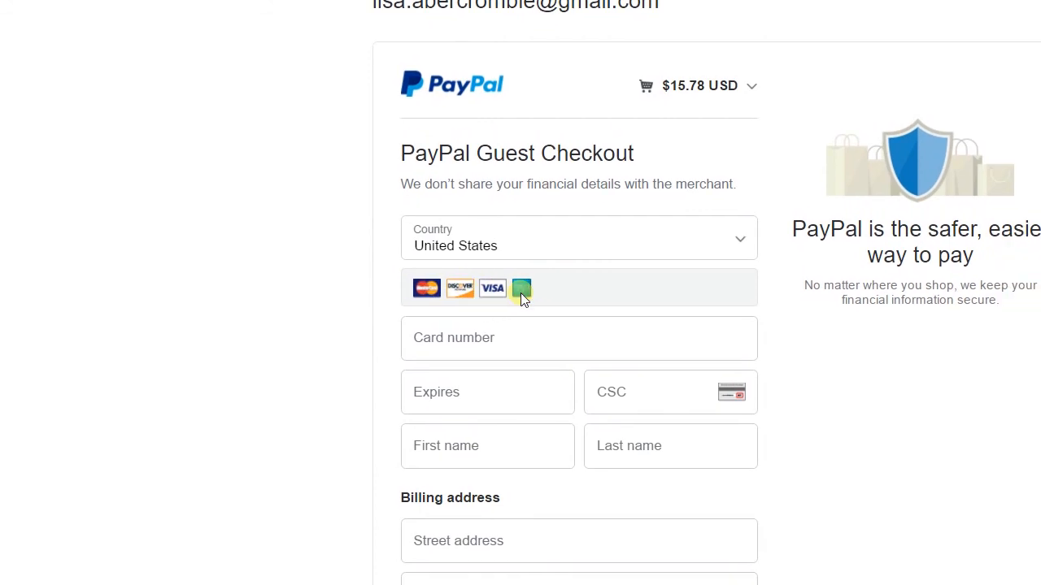
{"action": "left_click_drag", "start_coordinate": [1031, 190], "coordinate": [1032, 349]}
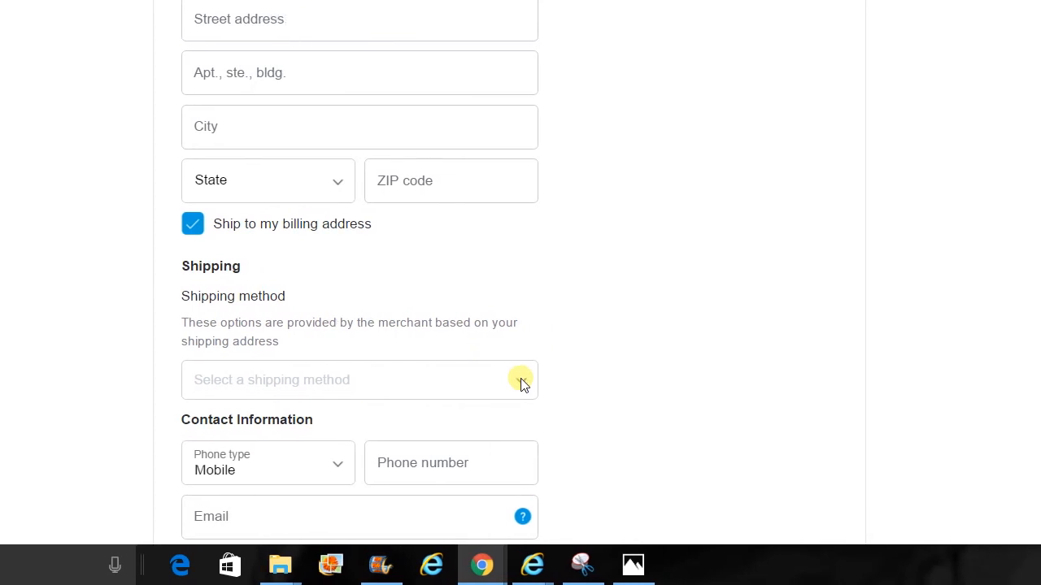
{"action": "left_click_drag", "start_coordinate": [1033, 293], "coordinate": [1034, 297]}
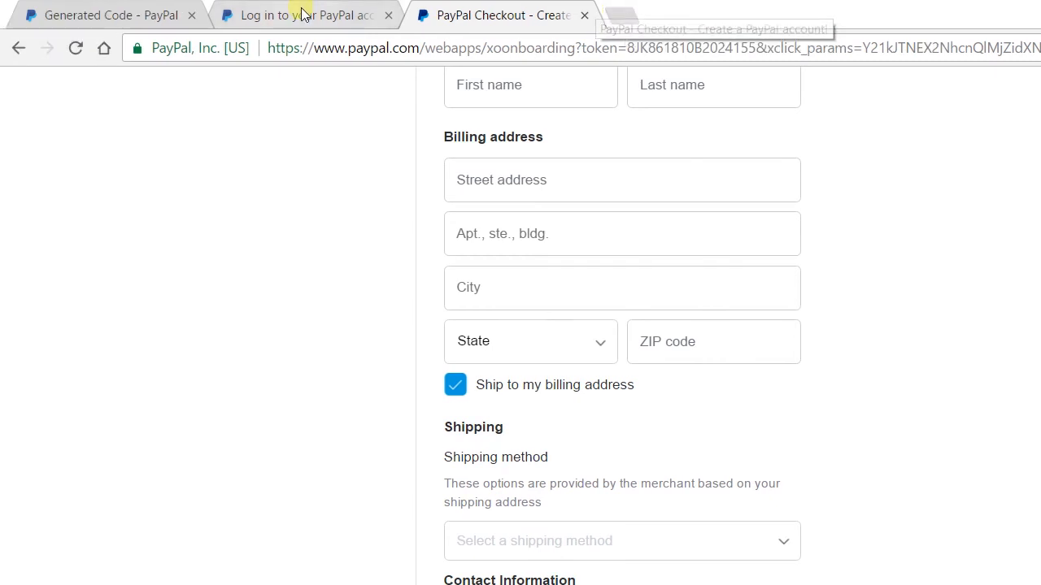
{"action": "left_click", "coordinate": [518, 16]}
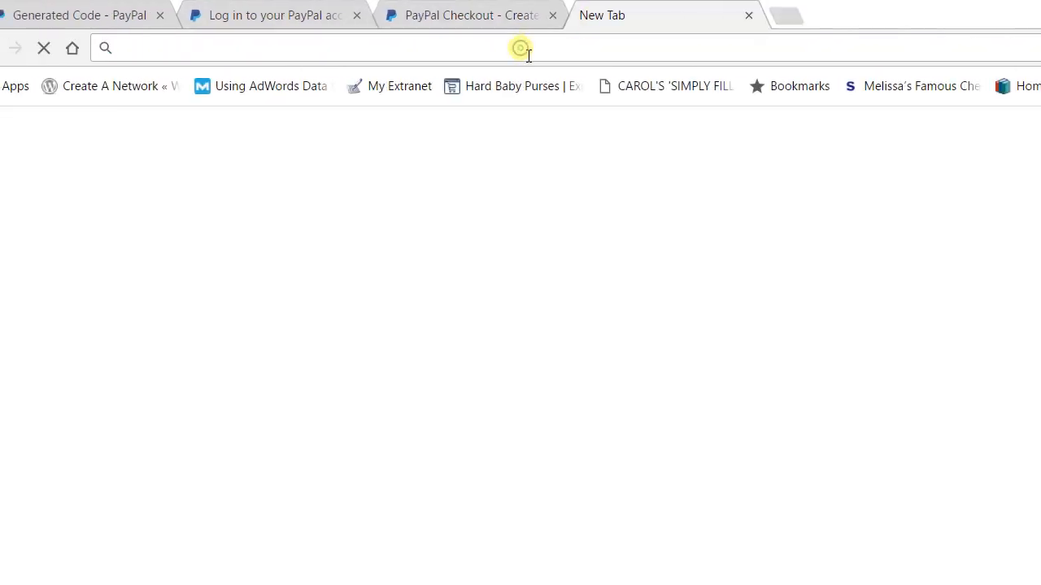
{"action": "key", "text": "ctrl+v"}
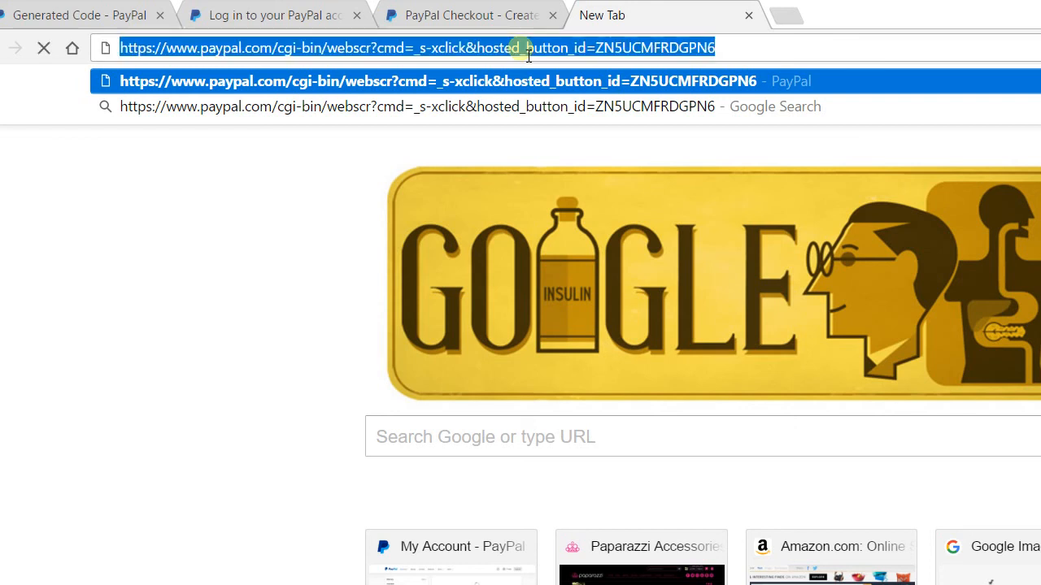
{"action": "type", "text": "www."}
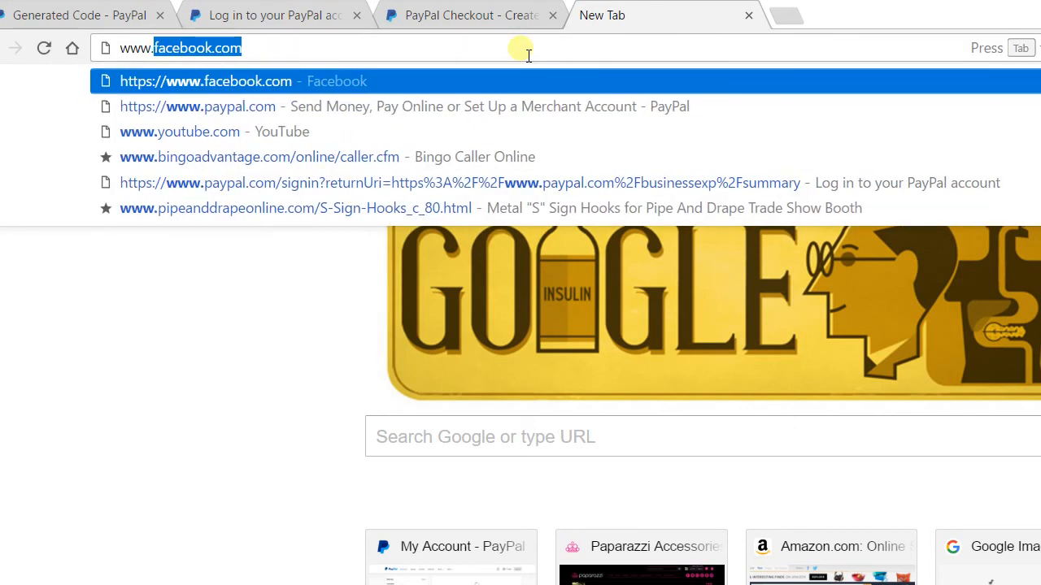
{"action": "type", "text": "tiny"}
{"action": "key", "text": "Return"}
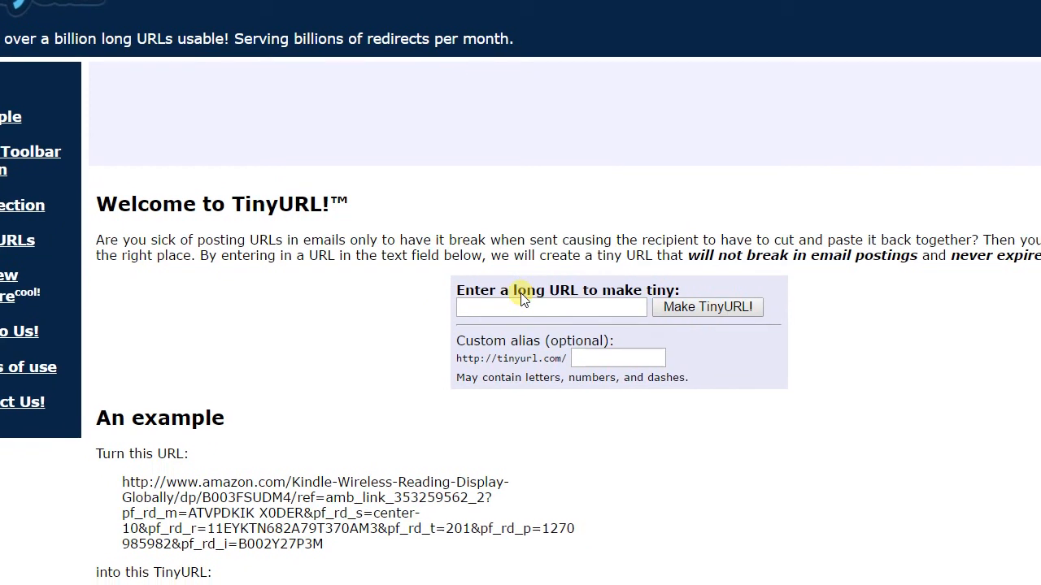
Step: Paste the PayPal button link as the long URL and give it a custom alias
{"action": "left_click", "coordinate": [532, 312]}
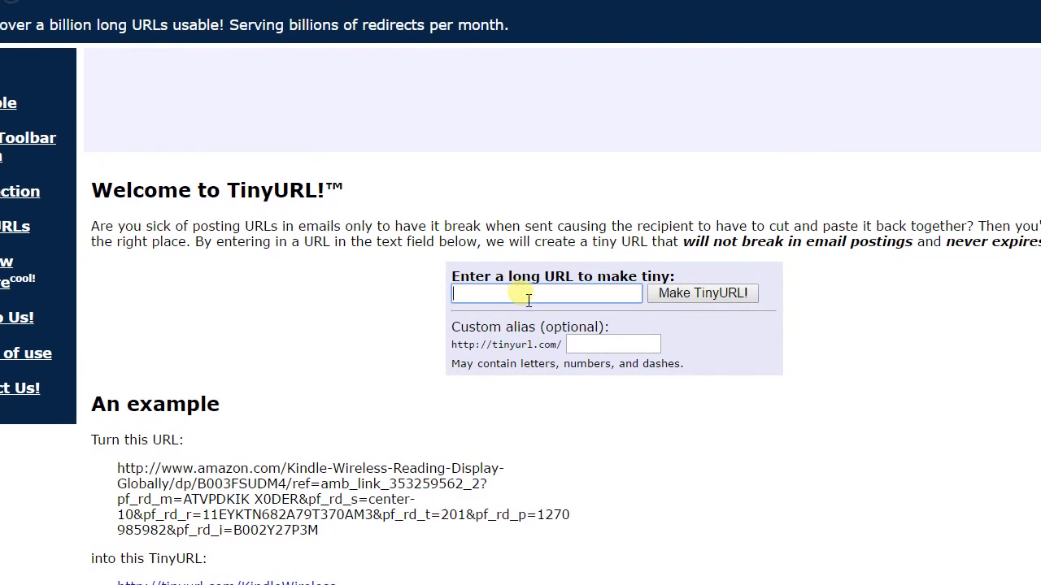
{"action": "key", "text": "ctrl+v"}
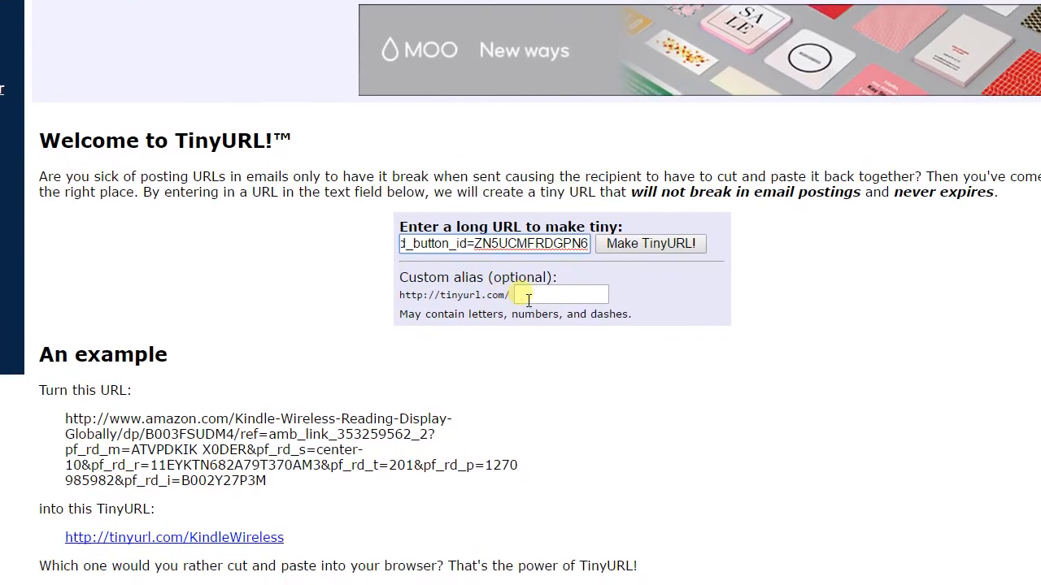
{"action": "left_click", "coordinate": [574, 345]}
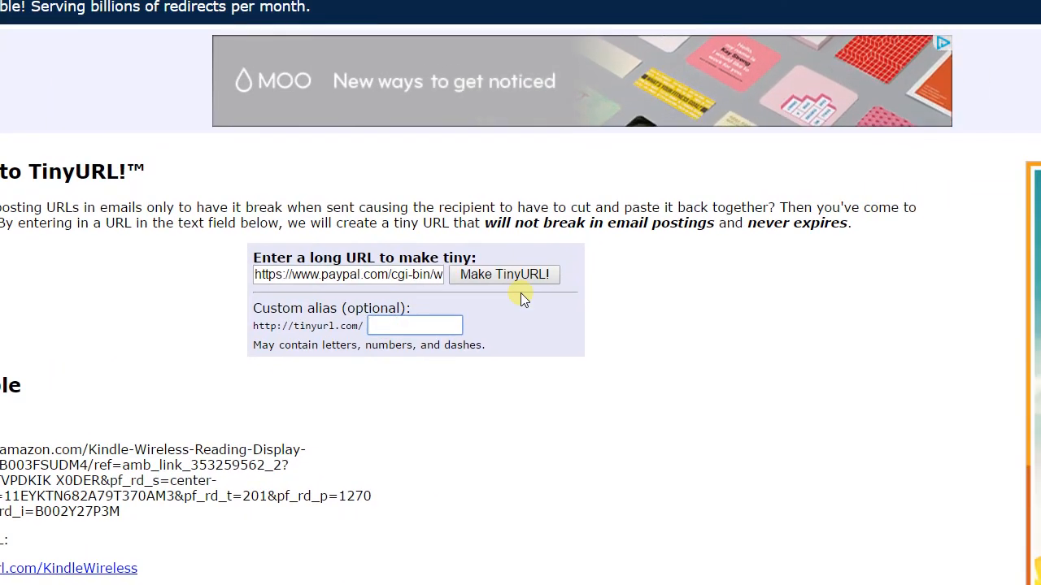
{"action": "type", "text": "paylisa"}
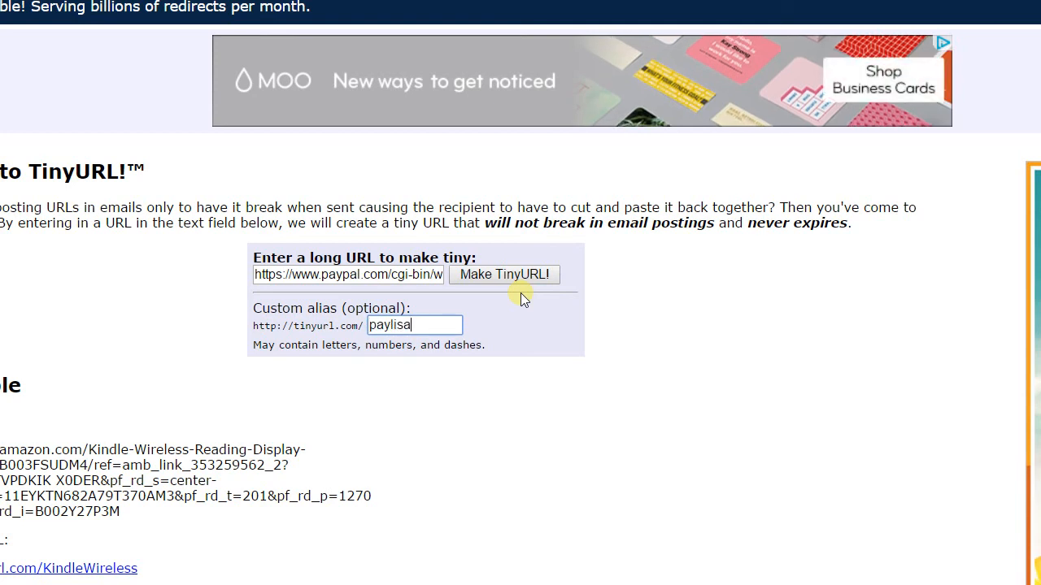
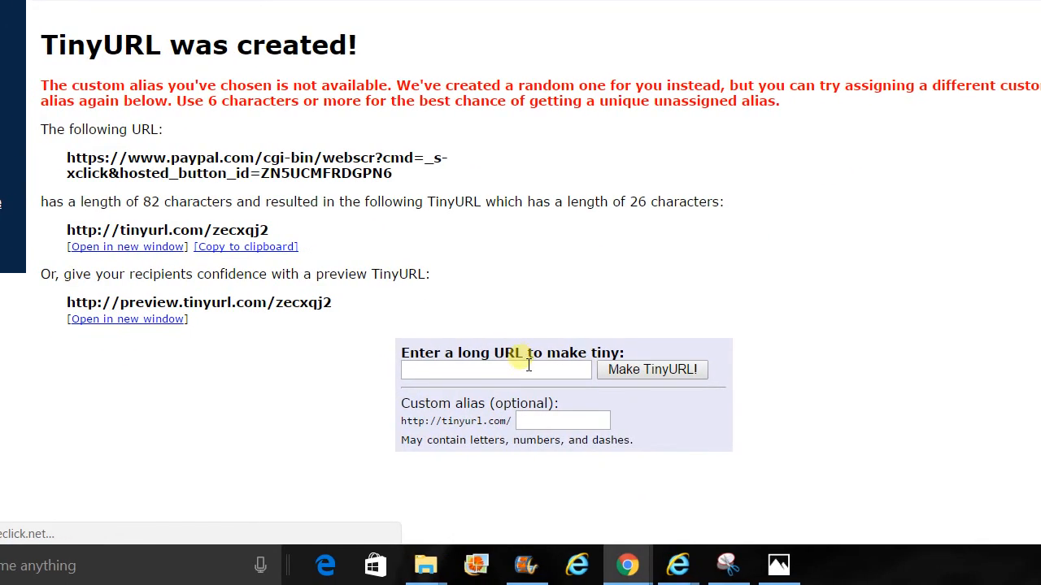
Step: Shorten the pasted PayPal button link to the custom alias tinyurl.com/payhotsytotsy
{"action": "left_click", "coordinate": [528, 365]}
{"action": "type", "text": "https://www.paypal.com/cgi-bin/webscr?cmd=_s-xclick&hosted_button_id=ZN5UCMFRDGPN6"}
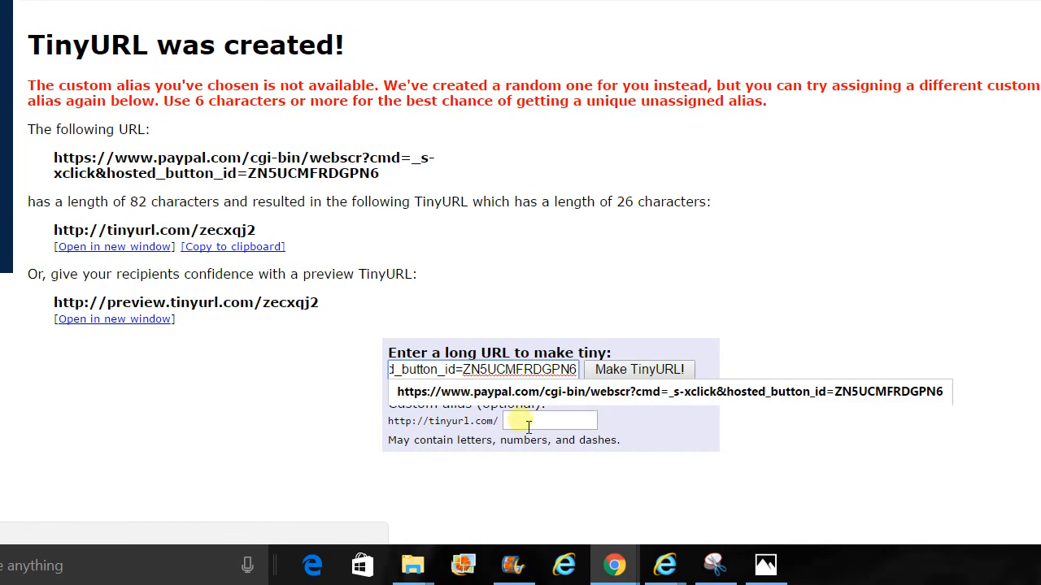
{"action": "left_click", "coordinate": [529, 423]}
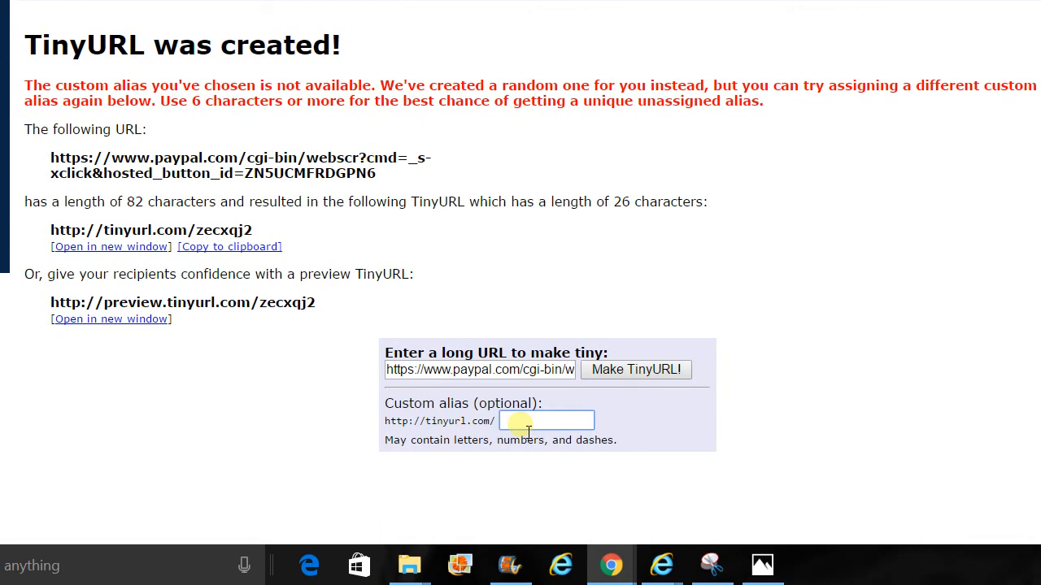
{"action": "type", "text": "pay"}
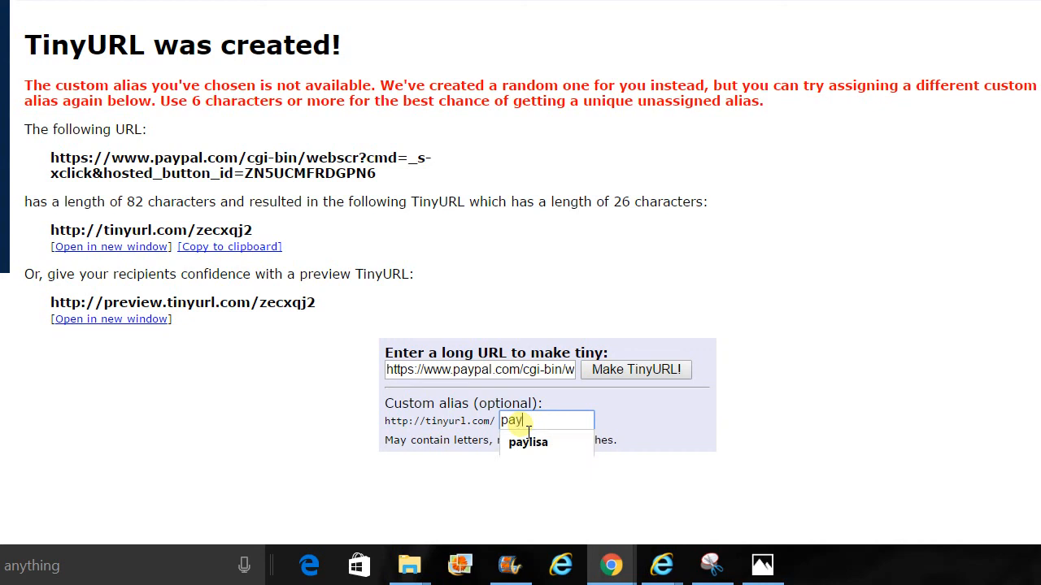
{"action": "type", "text": "hotsytotsy"}
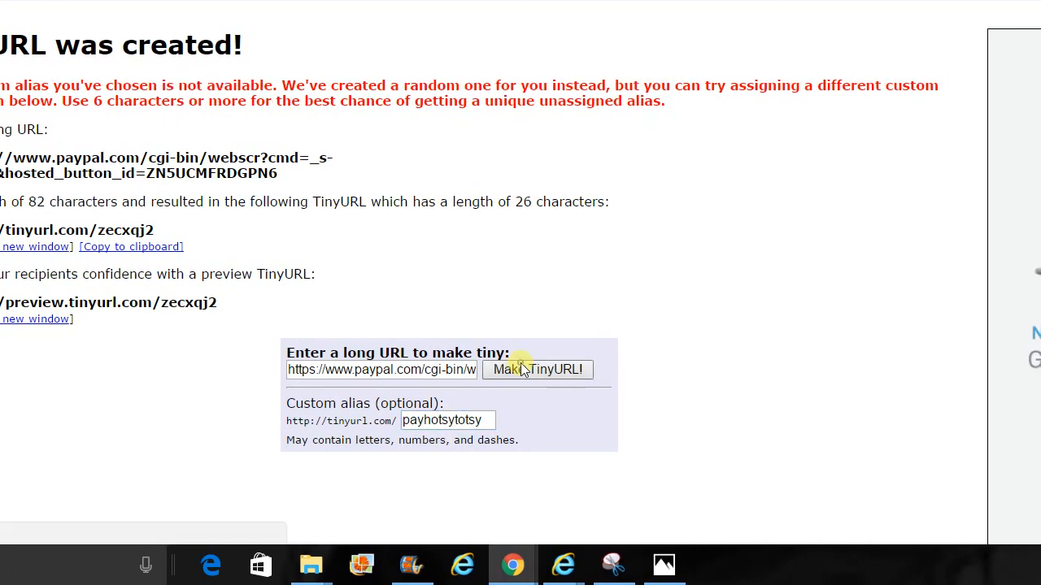
{"action": "left_click", "coordinate": [522, 369]}
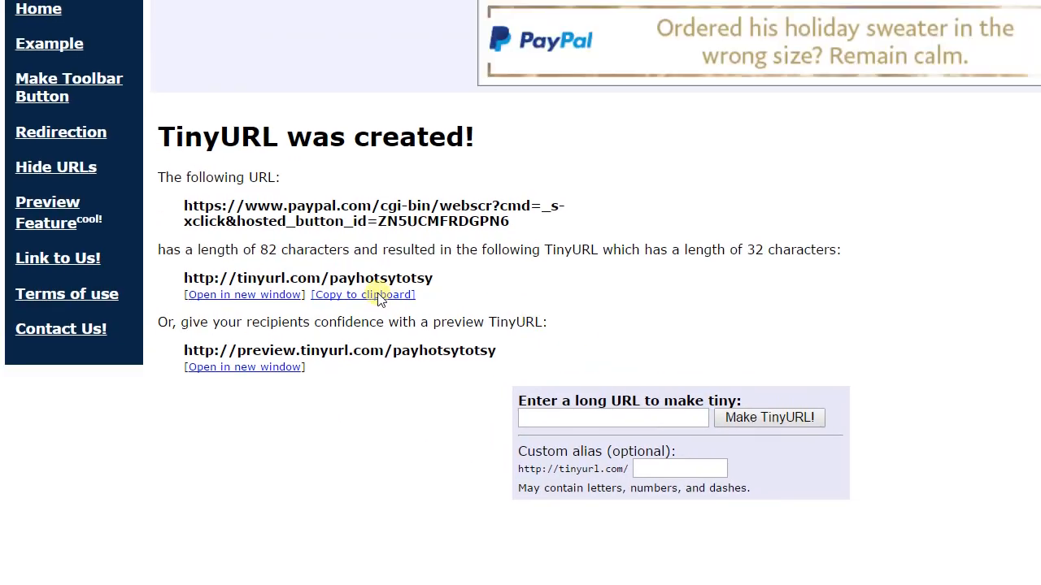
Step: Copy the new short URL and load it in a fresh browser tab to test it
{"action": "left_click_drag", "start_coordinate": [182, 291], "coordinate": [438, 300]}
{"action": "key", "text": "ctrl+c"}
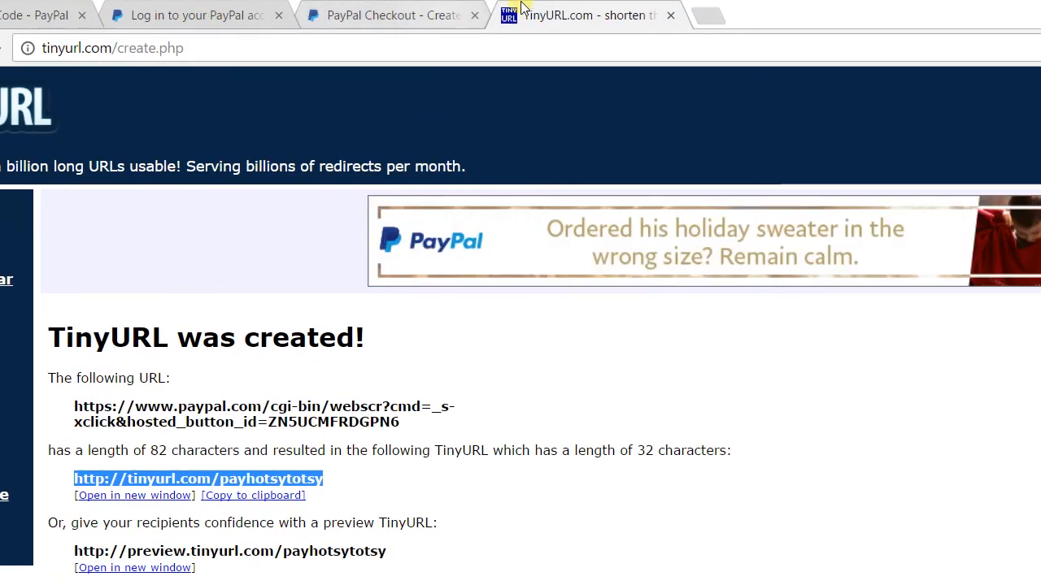
{"action": "left_click", "coordinate": [518, 17]}
{"action": "key", "text": "ctrl+v"}
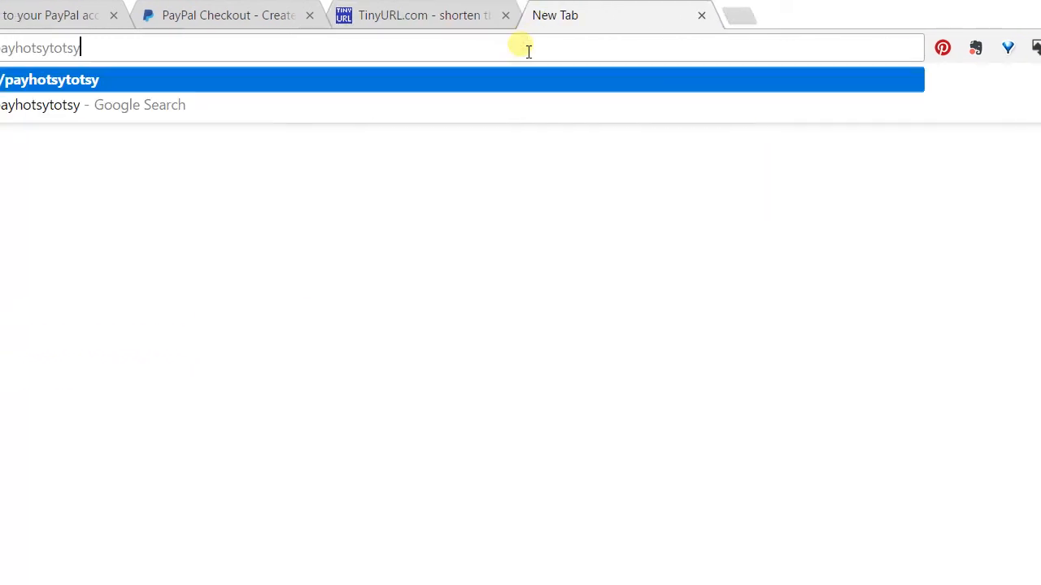
{"action": "key", "text": "Return"}
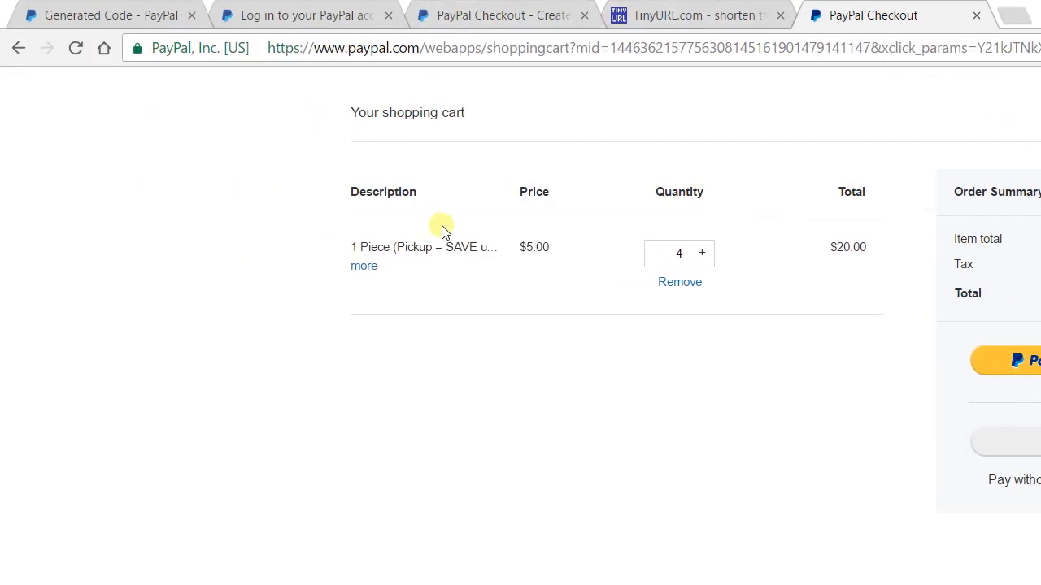
Step: Lower the PayPal cart quantity to 1 for a $5.00 item
{"action": "left_click", "coordinate": [521, 256]}
{"action": "left_click", "coordinate": [520, 256]}
{"action": "left_click", "coordinate": [520, 256]}
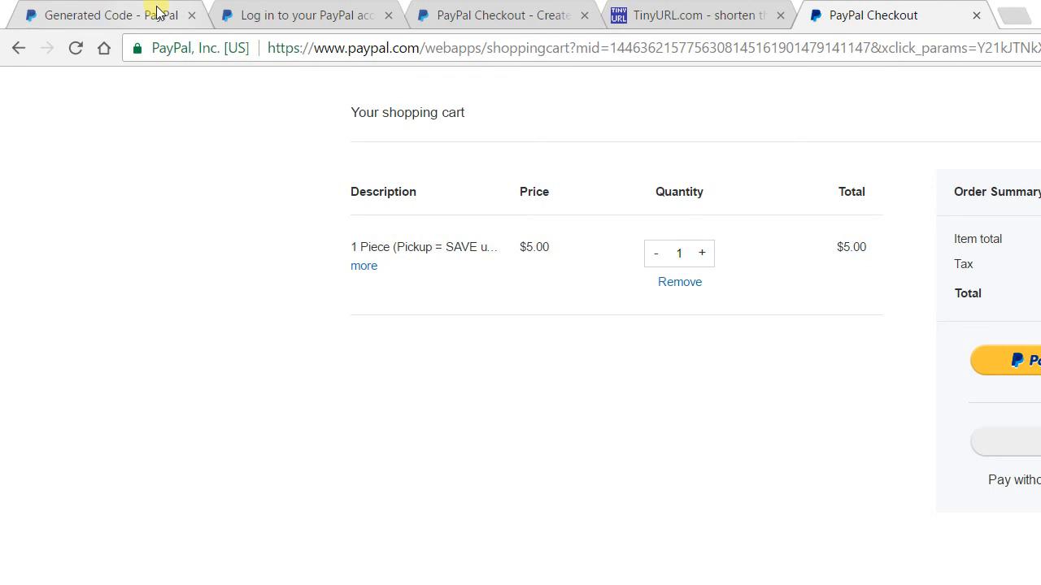
{"action": "mouse_move", "coordinate": [522, 566]}
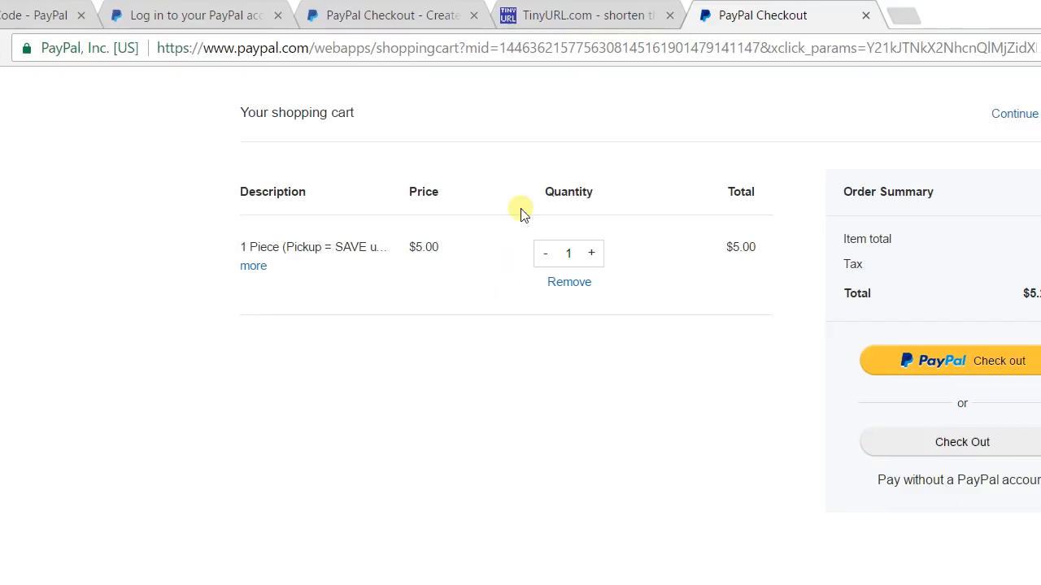
Step: Open the latest PayPal 'Payment received' email in the other Gmail account's inbox
{"action": "mouse_move", "coordinate": [592, 566]}
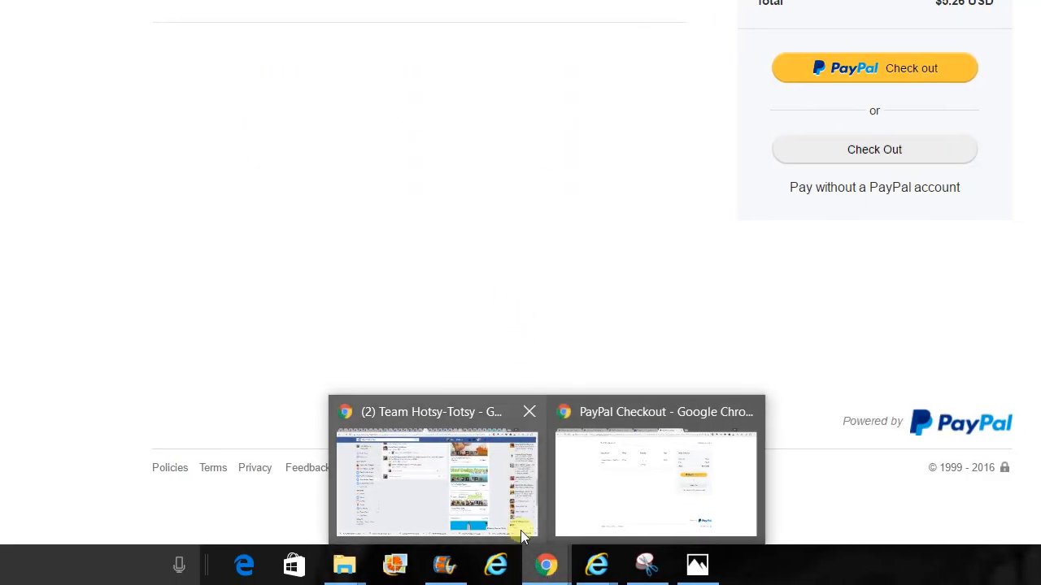
{"action": "left_click", "coordinate": [520, 484]}
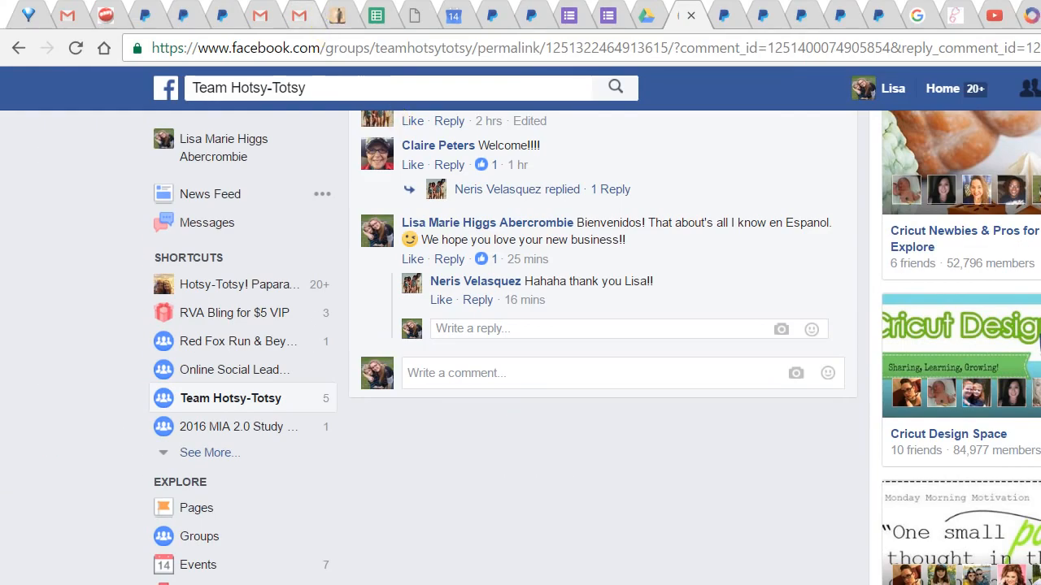
{"action": "left_click", "coordinate": [305, 10]}
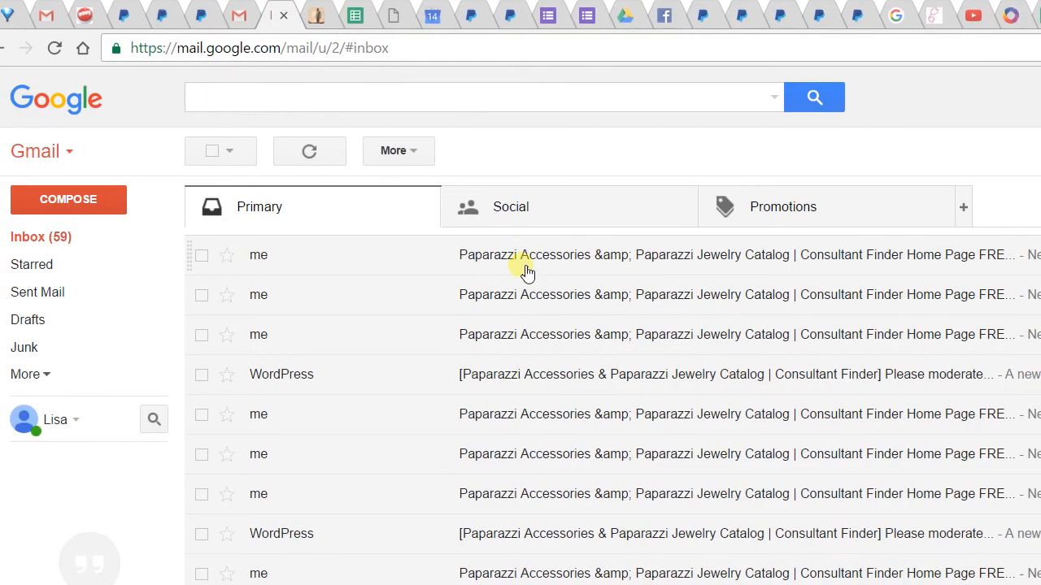
{"action": "left_click", "coordinate": [262, 16]}
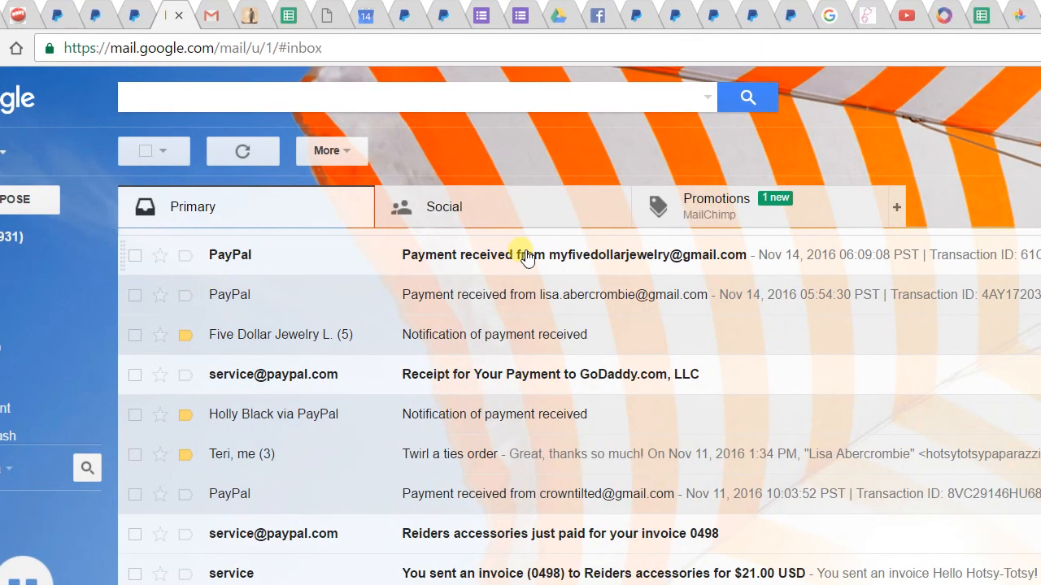
{"action": "left_click", "coordinate": [565, 256]}
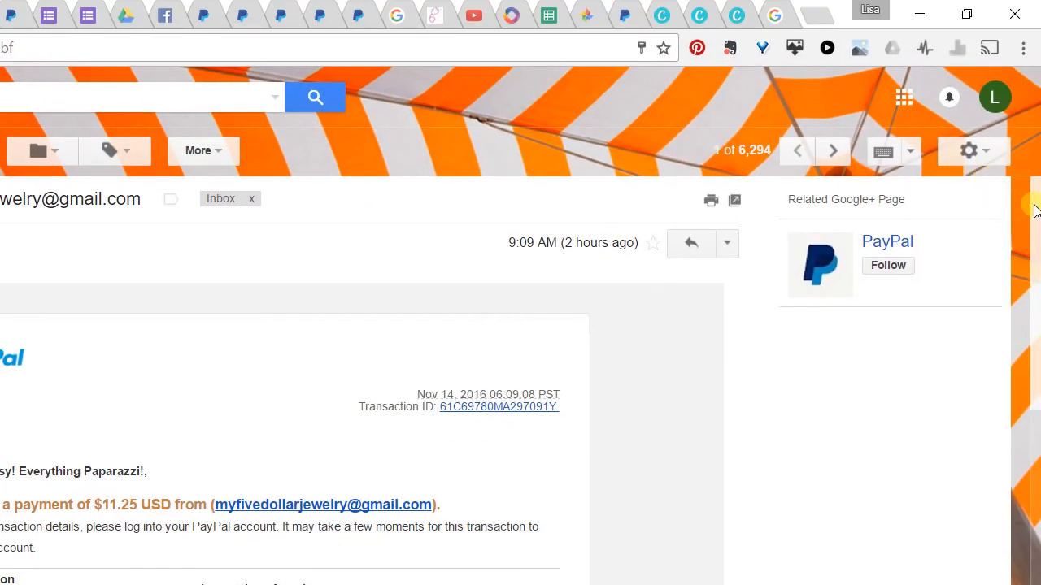
Step: Scroll the email and highlight the buyer's shipping address, Qty 1, and the receipt number
{"action": "left_click_drag", "start_coordinate": [1035, 209], "coordinate": [1038, 310]}
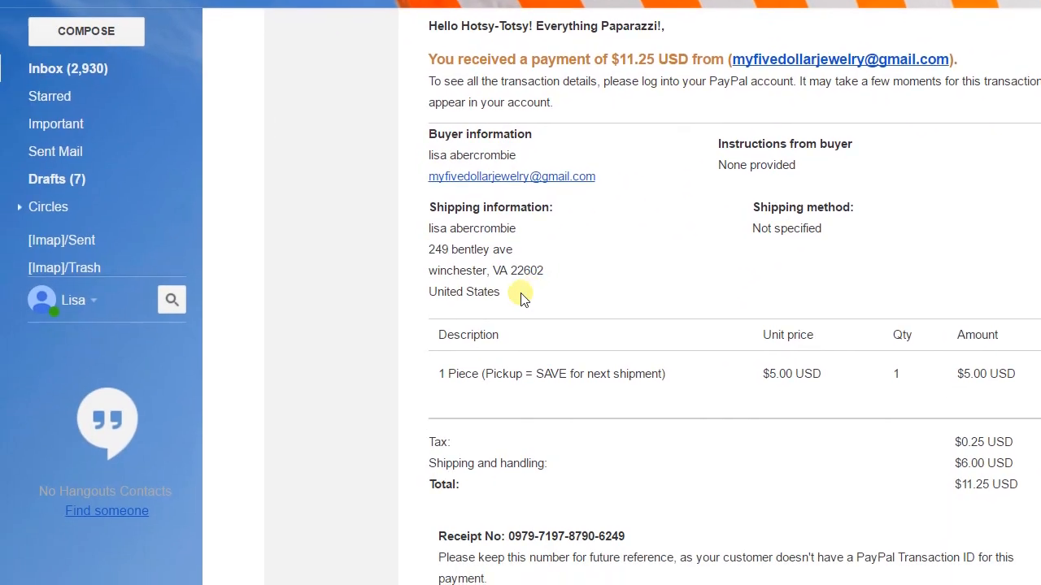
{"action": "left_click_drag", "start_coordinate": [89, 461], "coordinate": [37, 393]}
{"action": "left_click_drag", "start_coordinate": [460, 301], "coordinate": [432, 99]}
{"action": "left_click", "coordinate": [909, 447]}
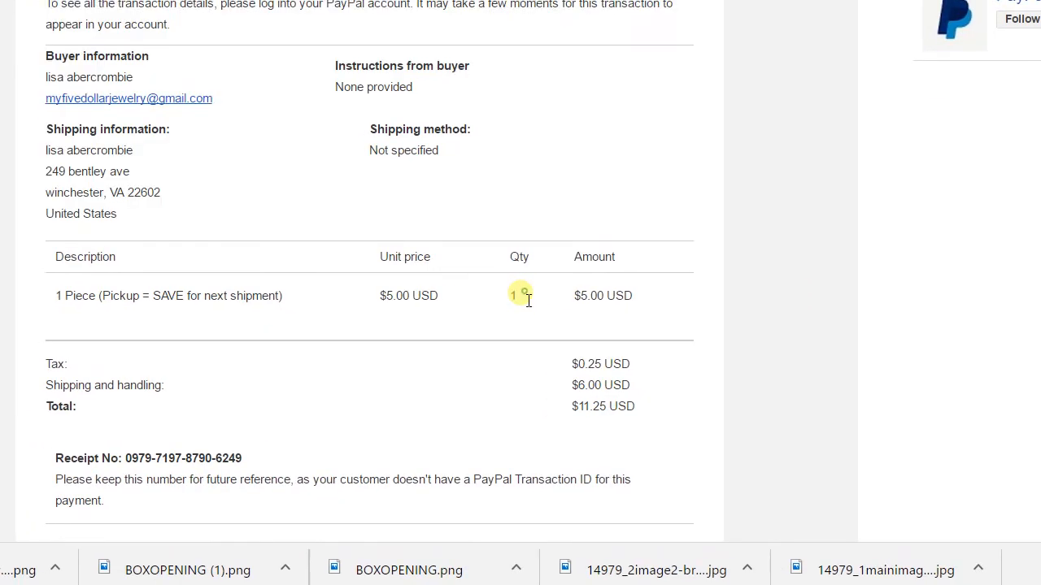
{"action": "left_click_drag", "start_coordinate": [528, 300], "coordinate": [499, 302]}
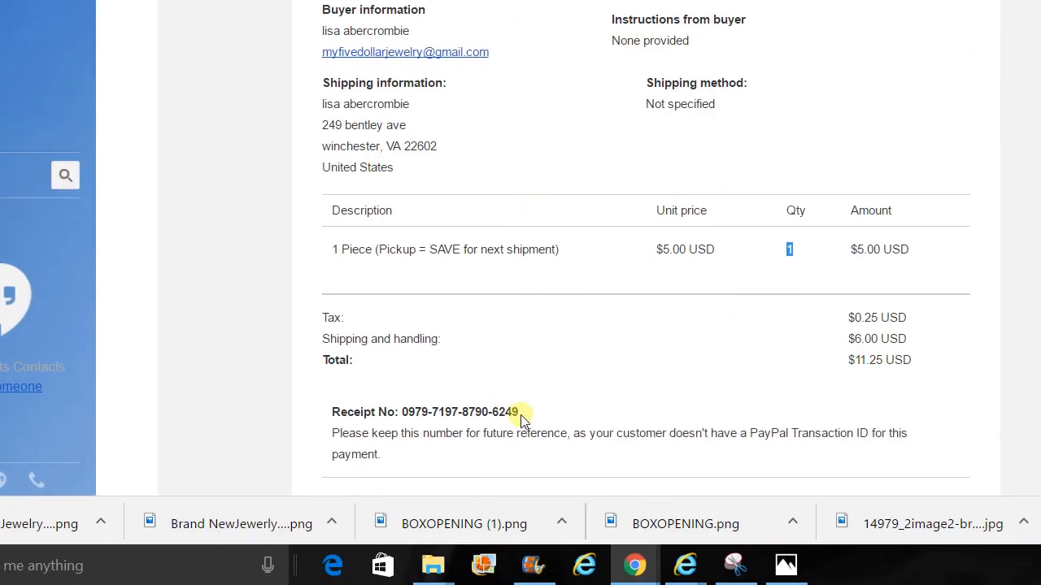
{"action": "left_click_drag", "start_coordinate": [279, 455], "coordinate": [145, 456]}
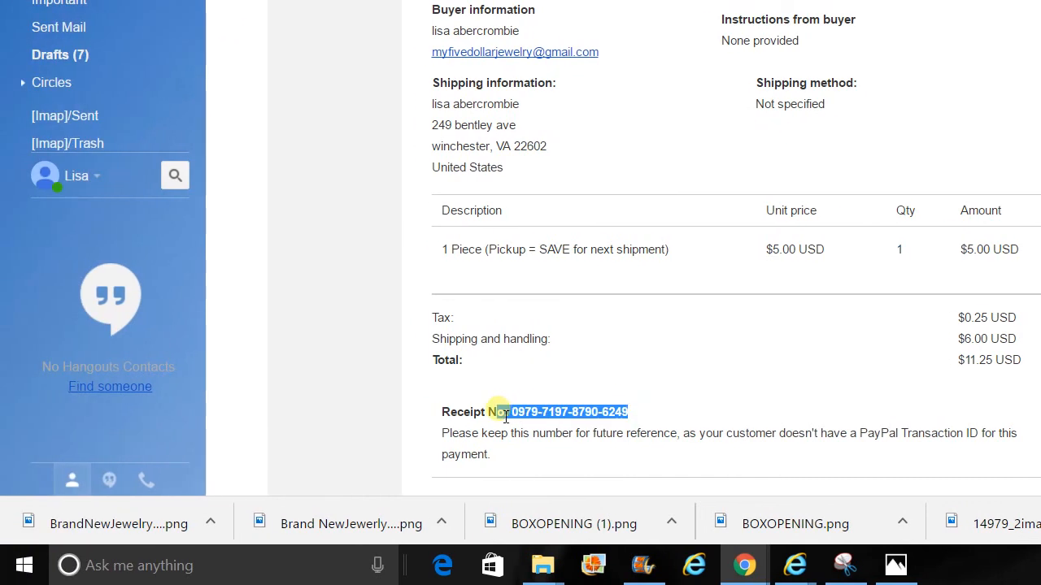
{"action": "left_click", "coordinate": [801, 374]}
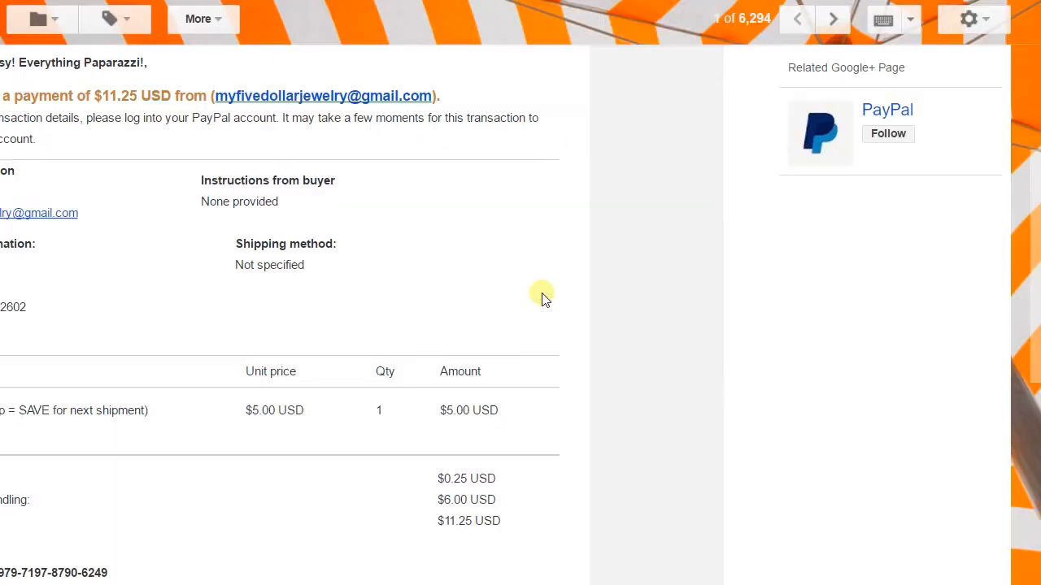